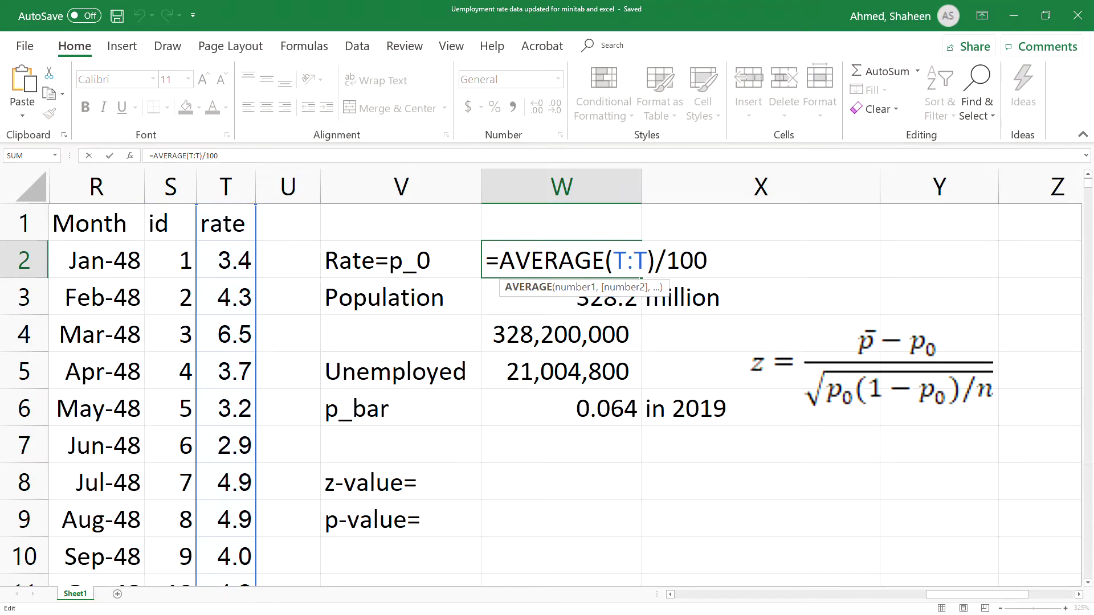
# Review the baseline rate formula in W2, the p_bar formula in W6 and the 2019 average formula in V854.
pyautogui.press('Return')
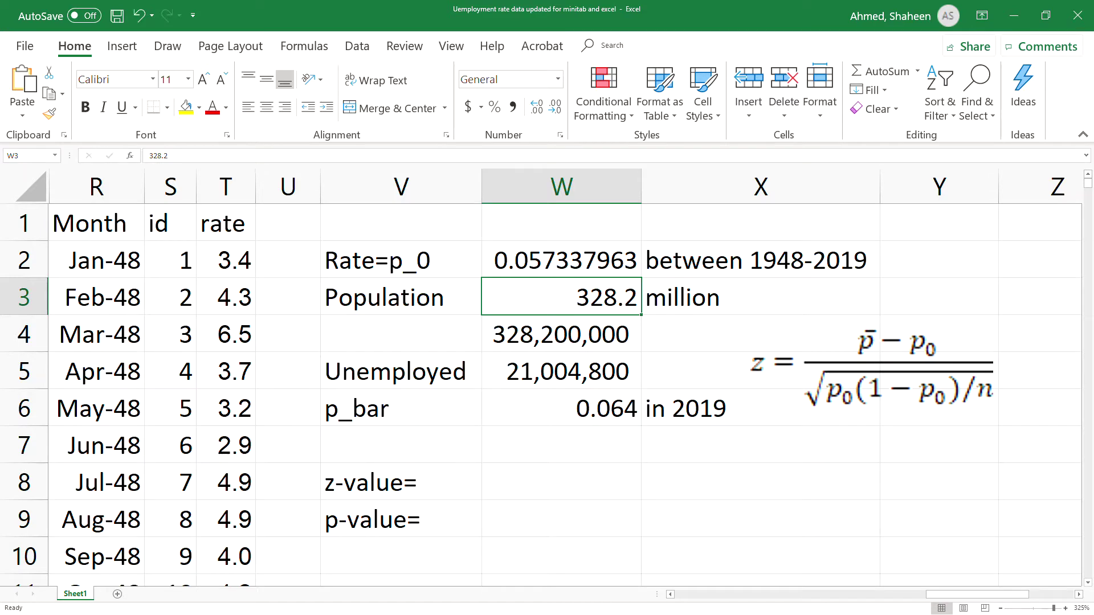
pyautogui.click(605, 411)
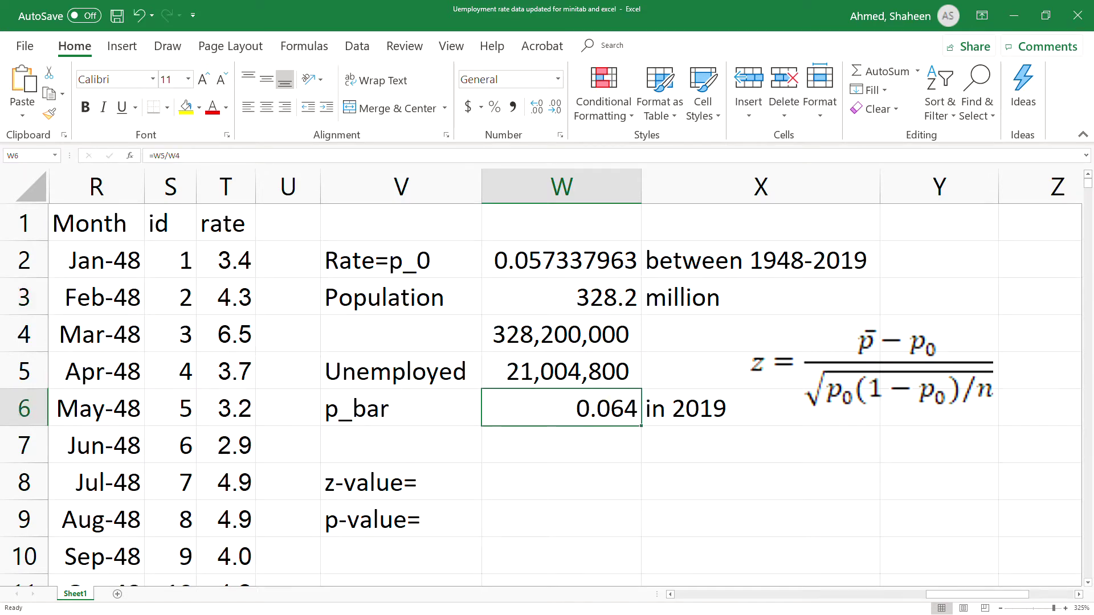
pyautogui.scroll(-20, 300, 472)
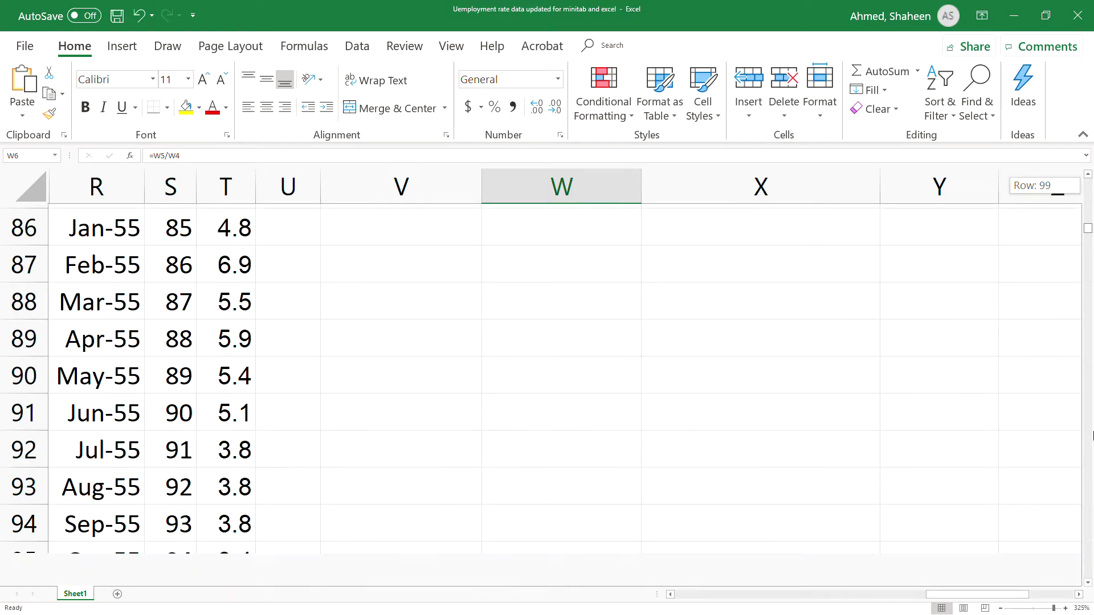
pyautogui.scroll(1, 300, 472)
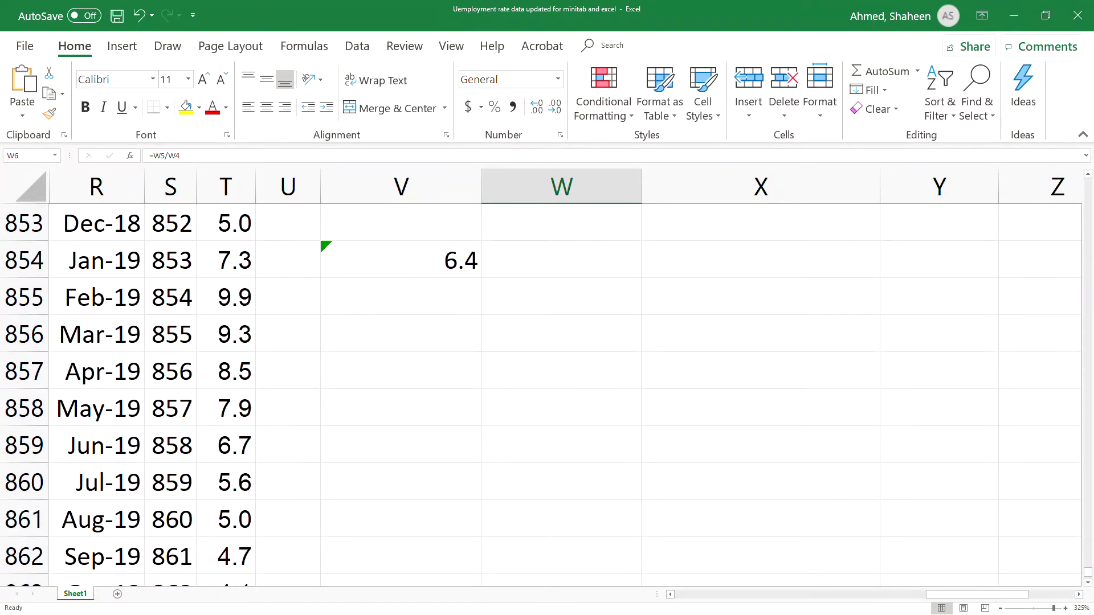
pyautogui.doubleClick(451, 260)
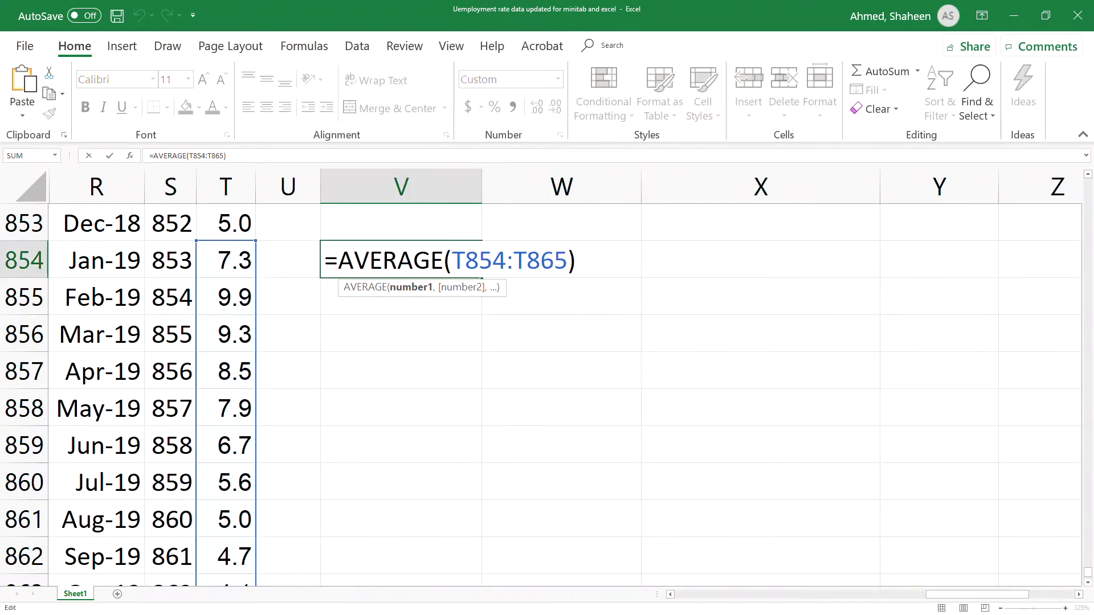
pyautogui.scroll(-1, 459, 381)
pyautogui.scroll(2, 461, 381)
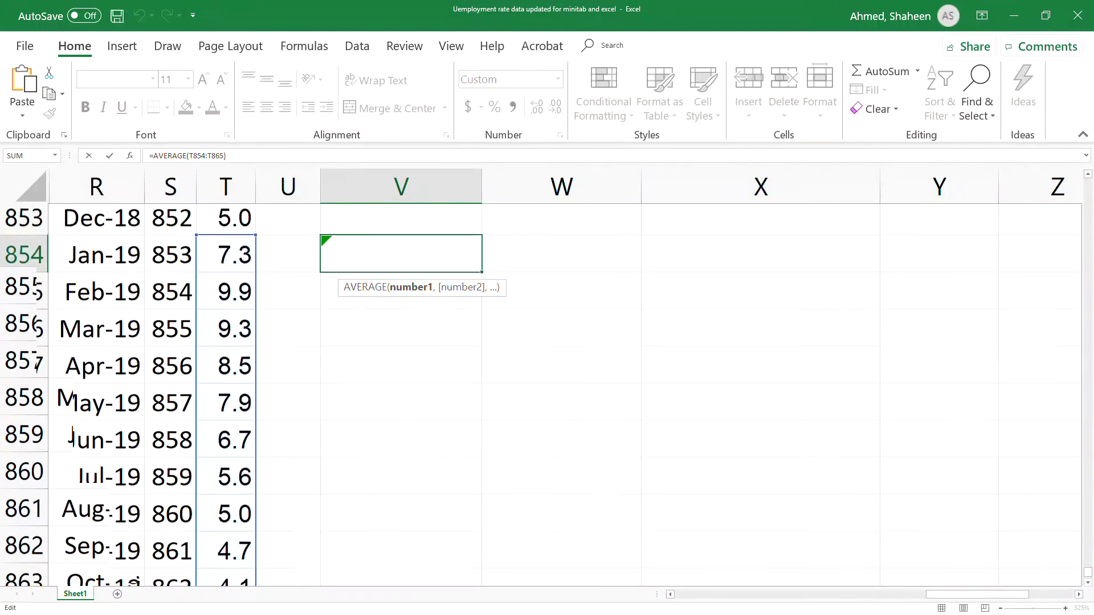
pyautogui.press('Escape')
pyautogui.press('Return')
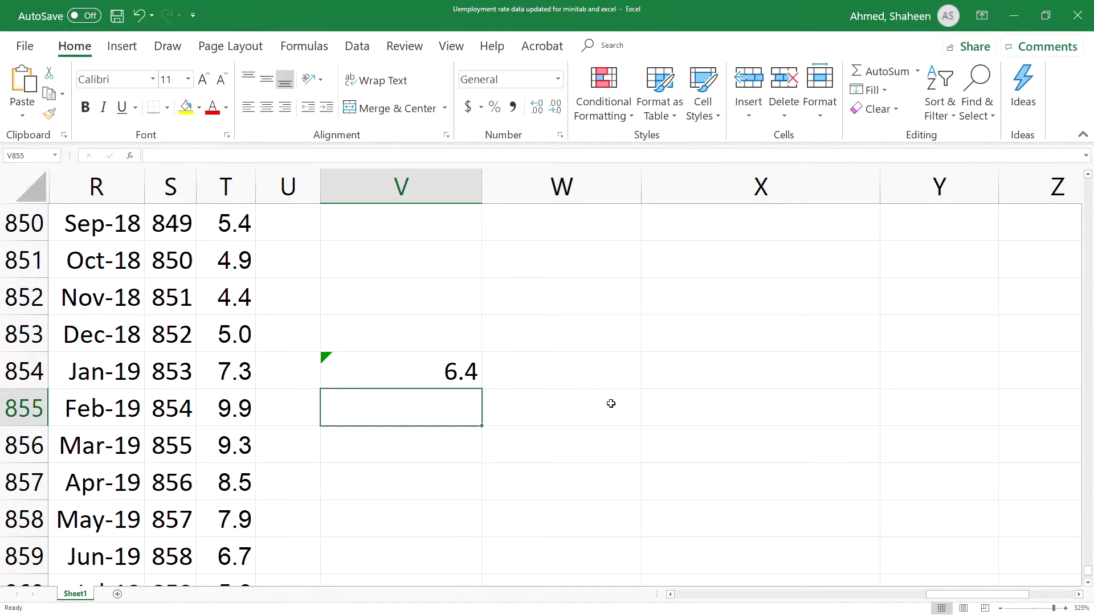
pyautogui.scroll(20, 867, 327)
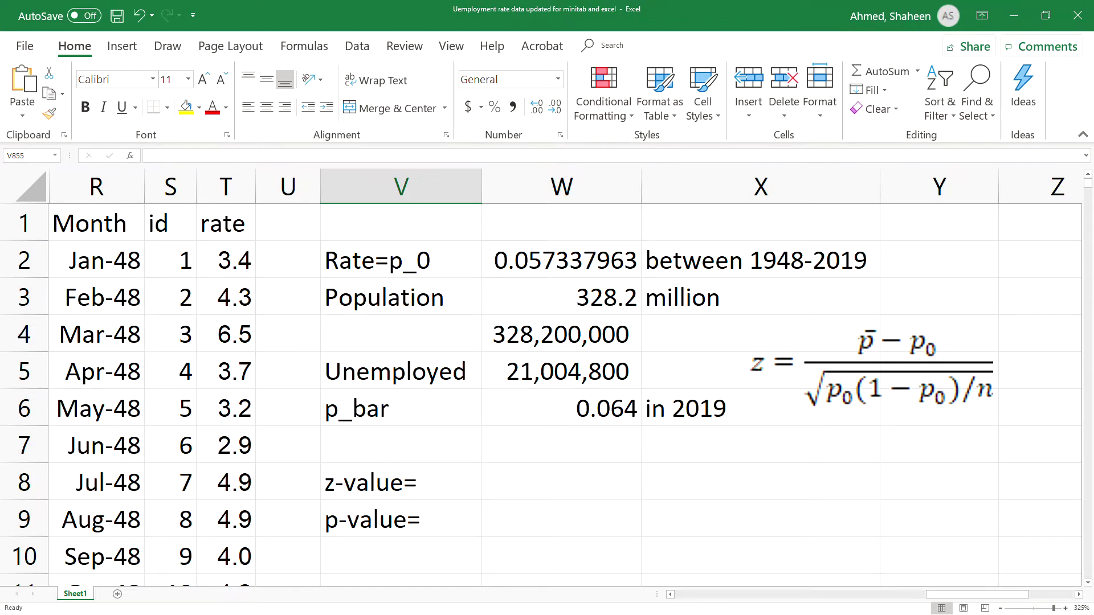
# Examine the p_bar and p_0 cells and the z formula picture that the z-value calculation in W8 relies on.
pyautogui.click(555, 485)
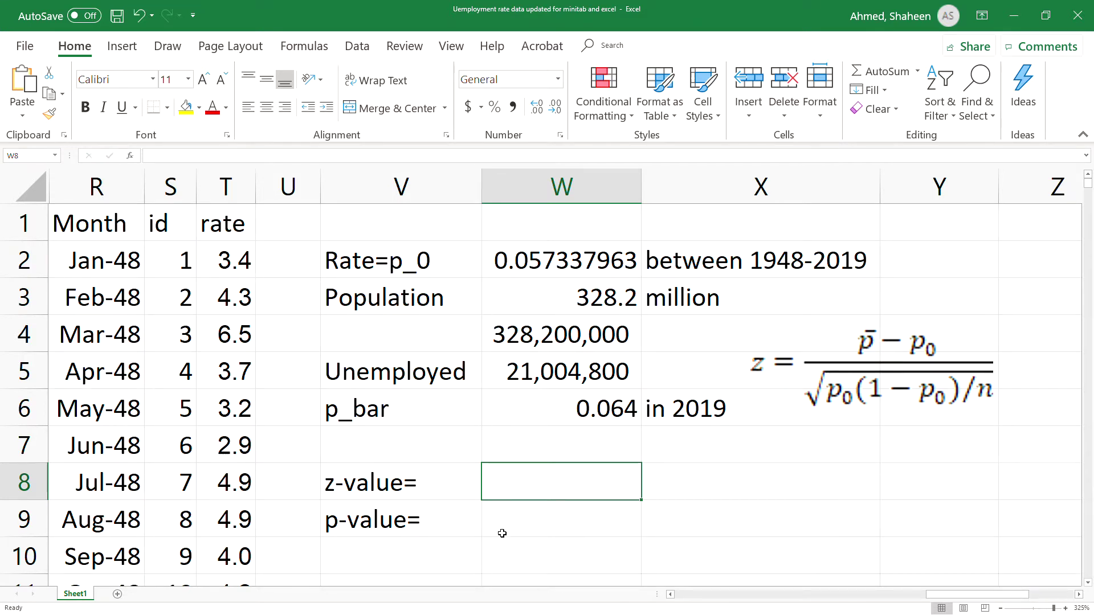
pyautogui.click(604, 405)
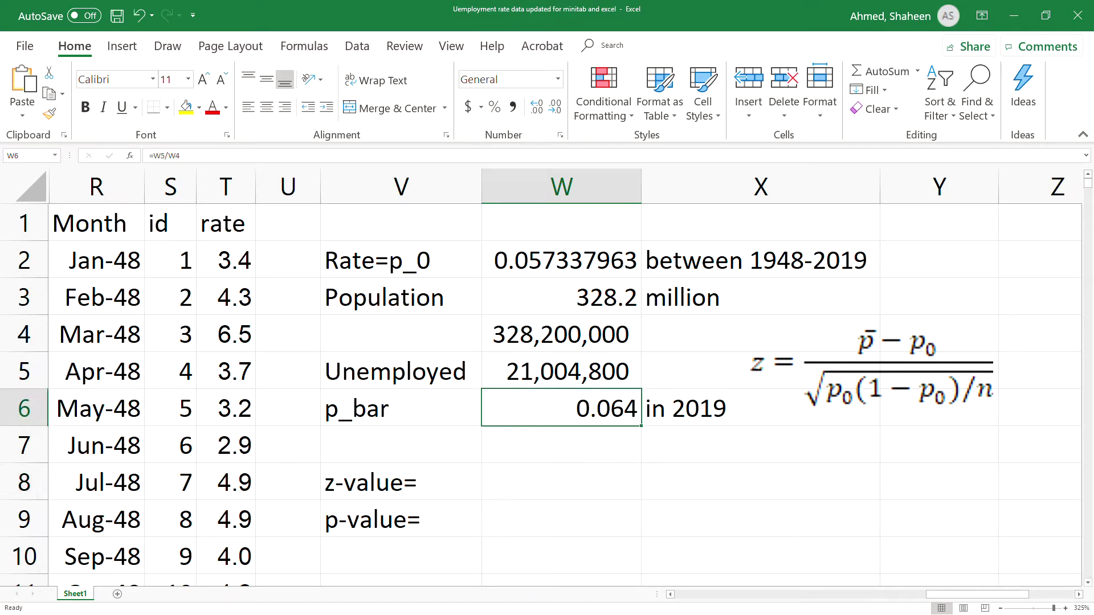
pyautogui.click(533, 254)
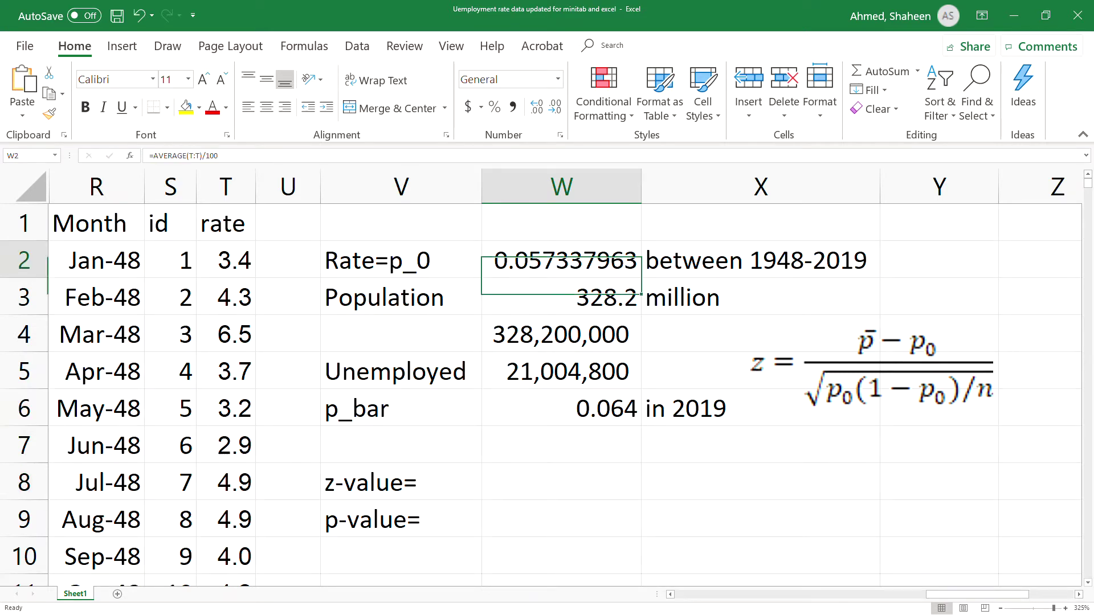
pyautogui.click(542, 481)
pyautogui.click(842, 392)
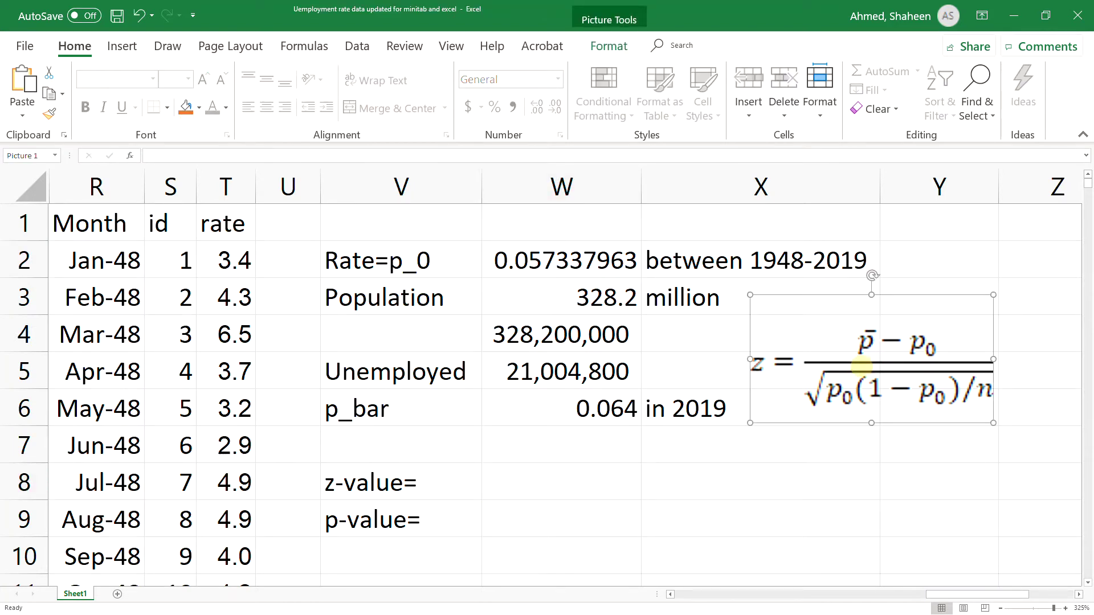
# Switch to the browser, review the formula and worked result on the Population Proportion Test page, and return to the Excel workbook.
pyautogui.hotkey('alt', 'Tab')
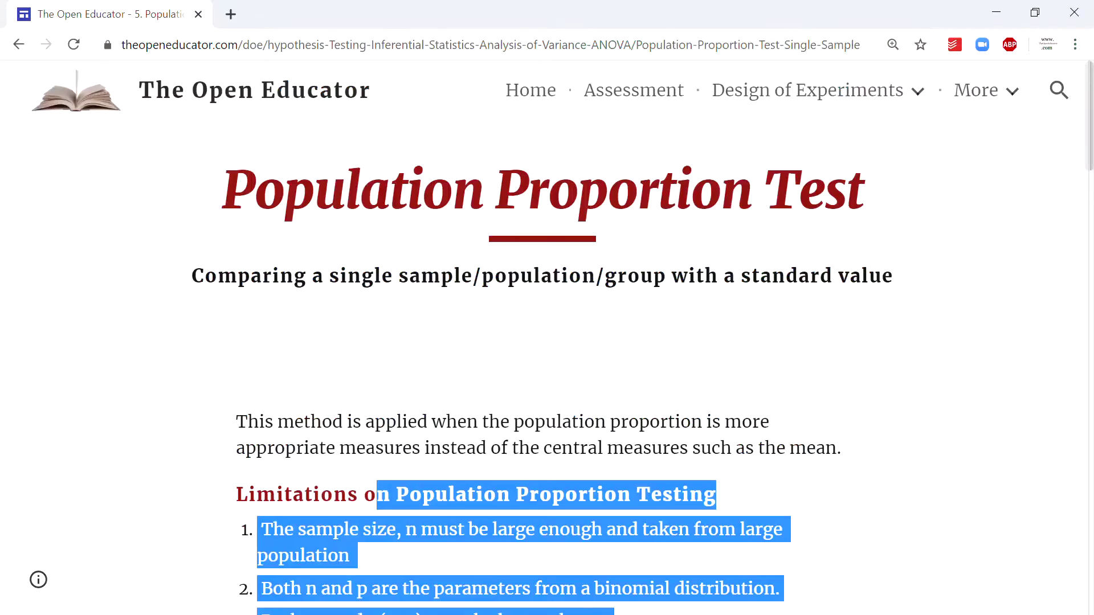
pyautogui.scroll(-18, 708, 408)
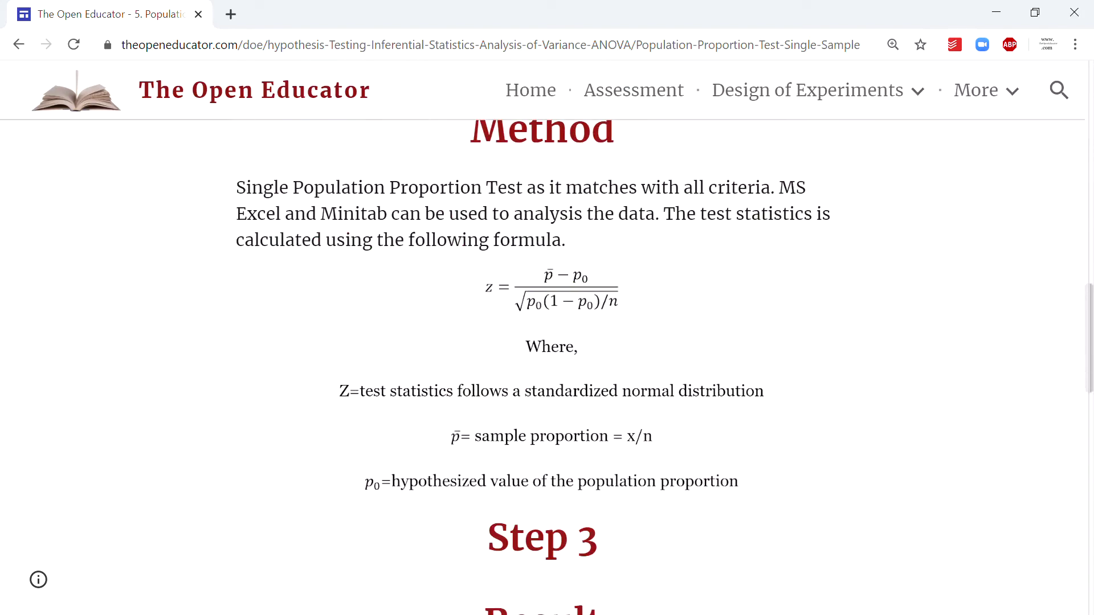
pyautogui.scroll(-6, 547, 367)
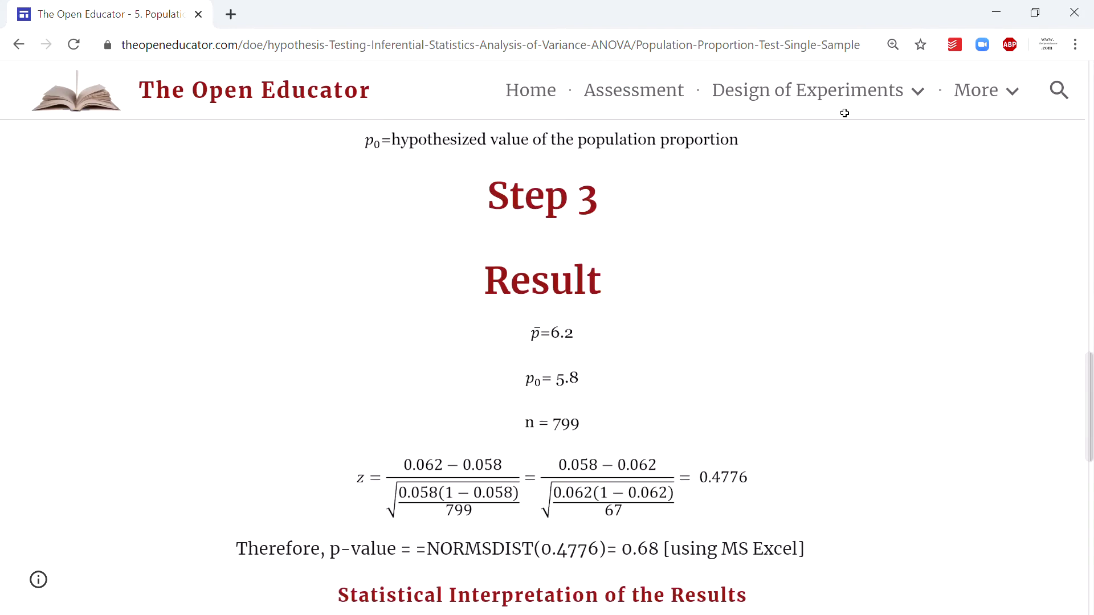
pyautogui.moveTo(844, 113)
pyautogui.click(695, 186)
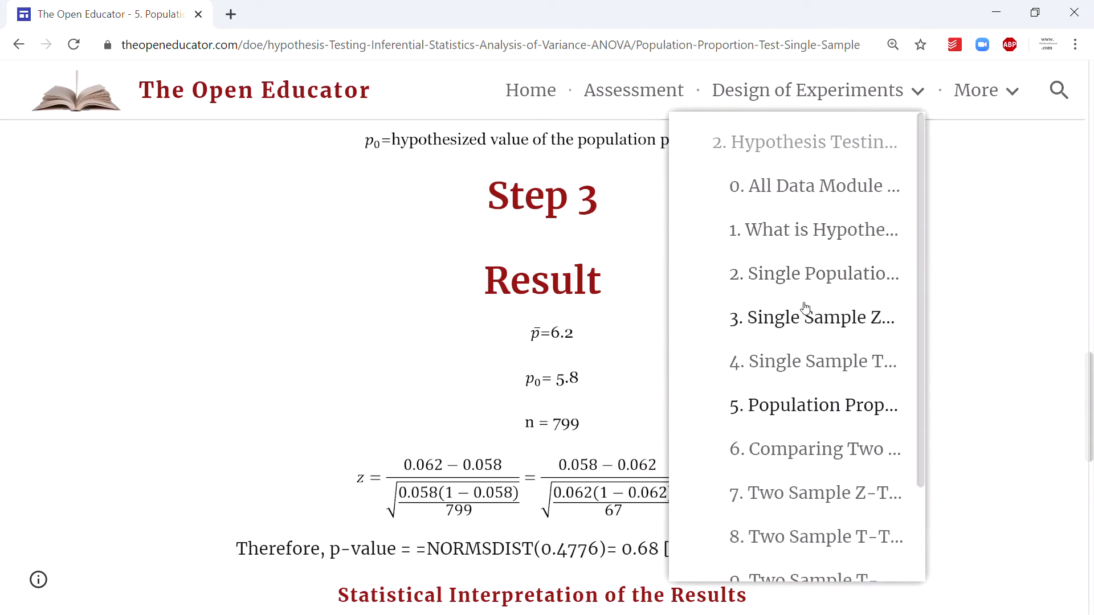
pyautogui.click(825, 408)
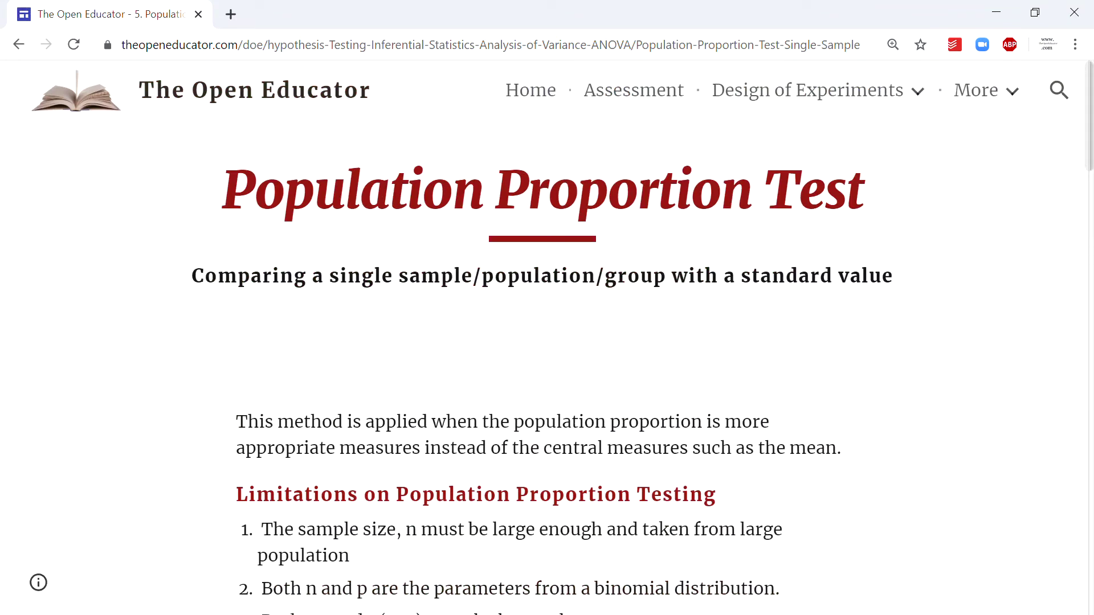
pyautogui.hotkey('alt', 'Tab')
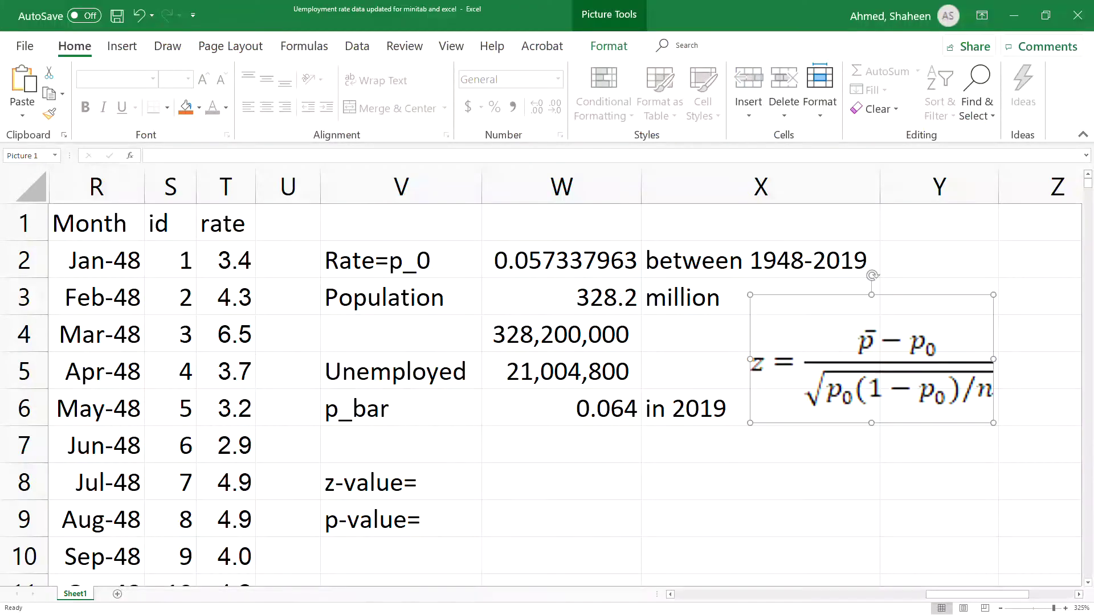
# Begin the z-value formula in W8 with the numerator p_bar minus p_0, =(W6-W2).
pyautogui.click(513, 488)
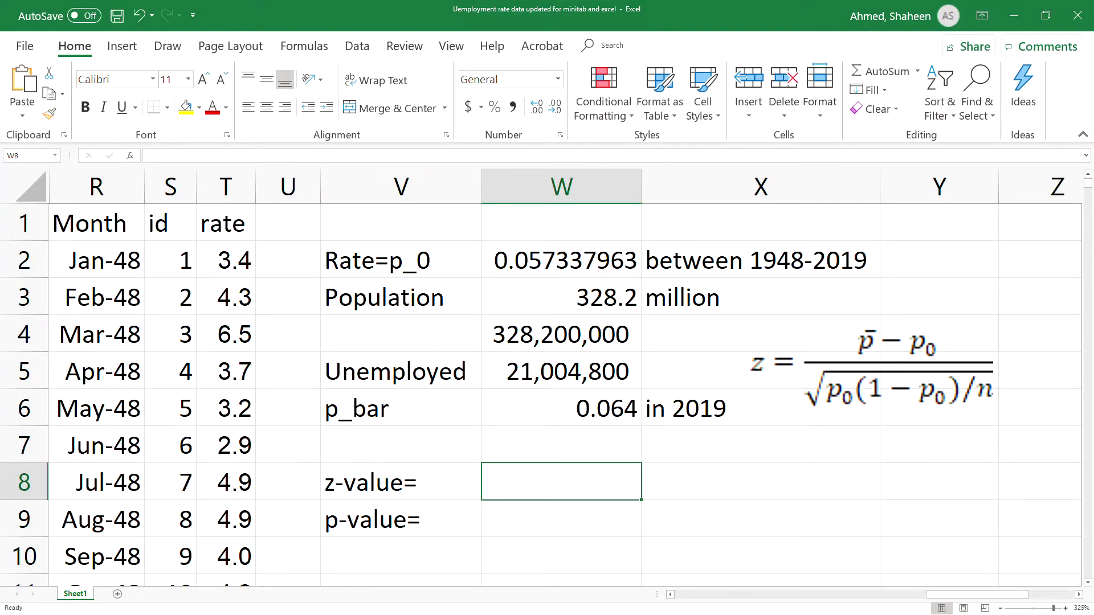
pyautogui.write('=')
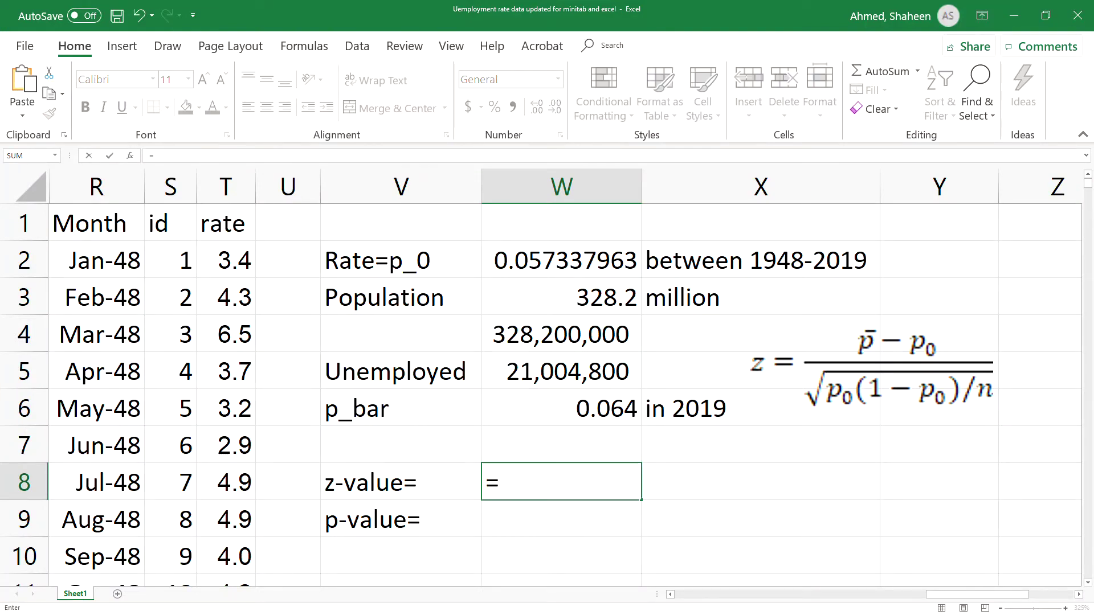
pyautogui.write('(')
pyautogui.click(561, 408)
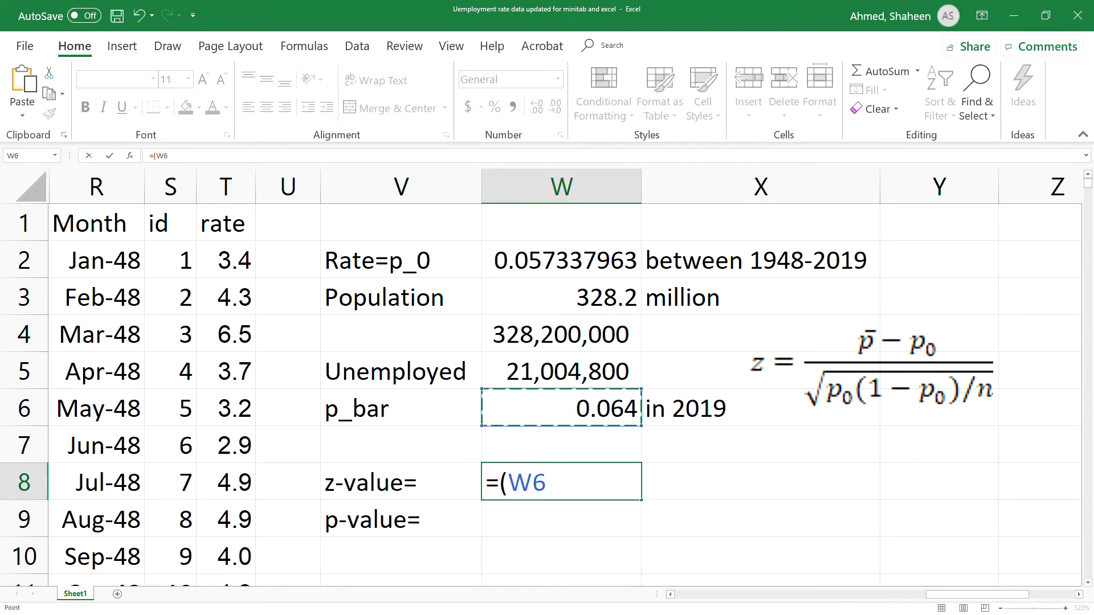
pyautogui.write('-')
pyautogui.click(548, 261)
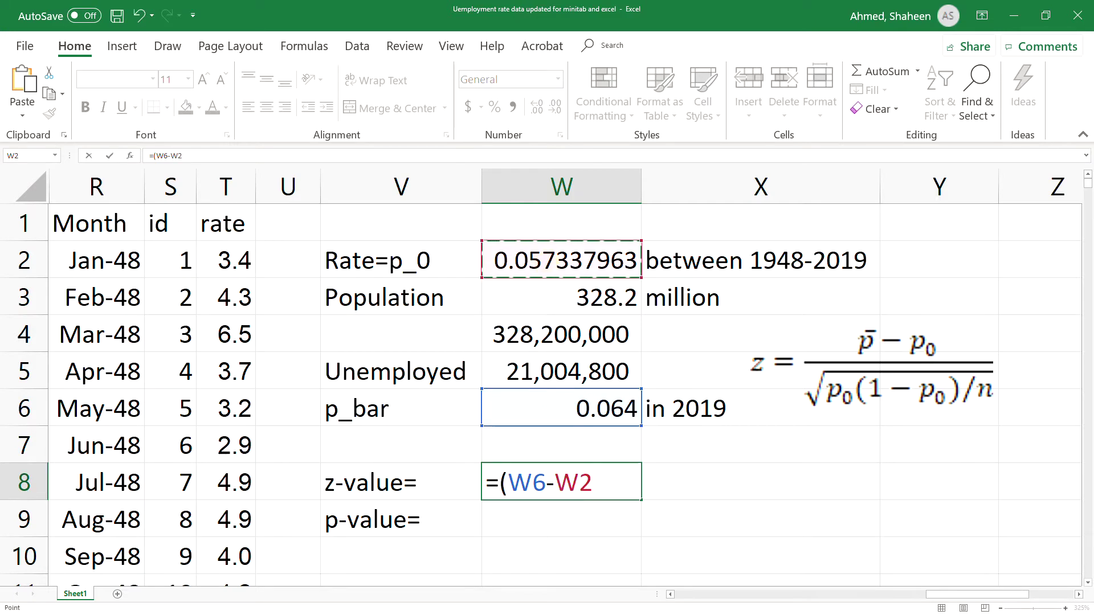
pyautogui.write(')')
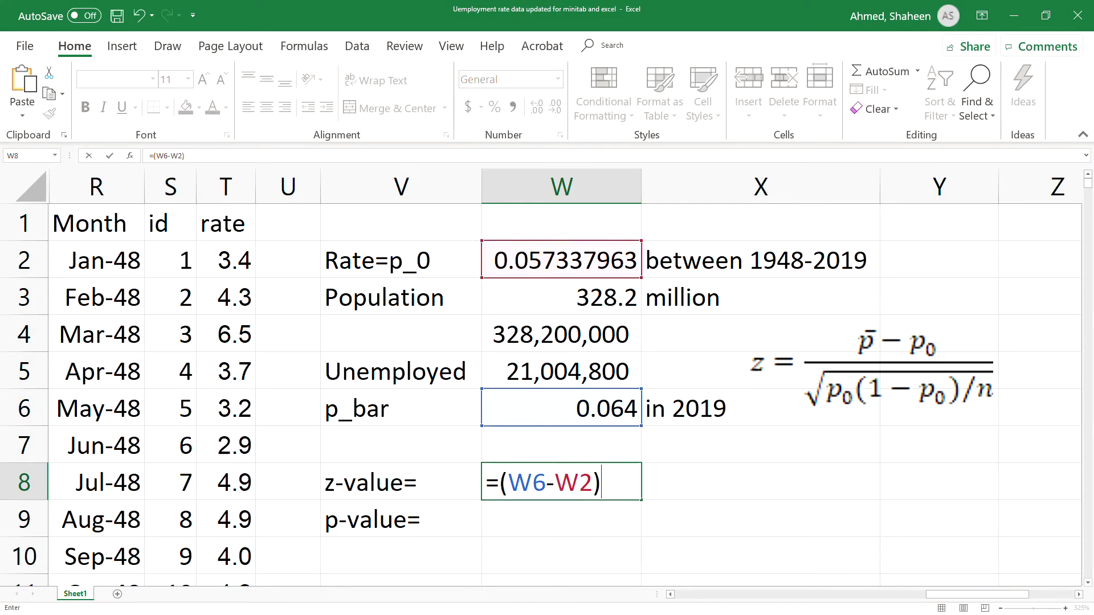
# Extend the W8 formula by dividing the numerator by an opened sqrt( function.
pyautogui.write('/(')
pyautogui.write('s')
pyautogui.press('BackSpace')
pyautogui.press('BackSpace')
pyautogui.write('squ')
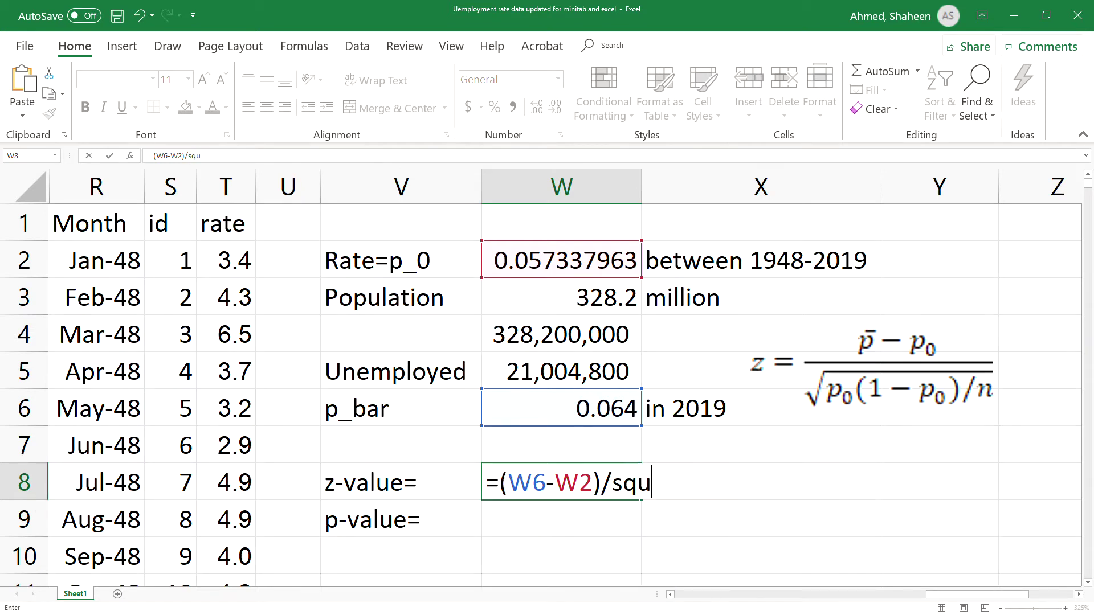
pyautogui.press('BackSpace')
pyautogui.write('rt(')
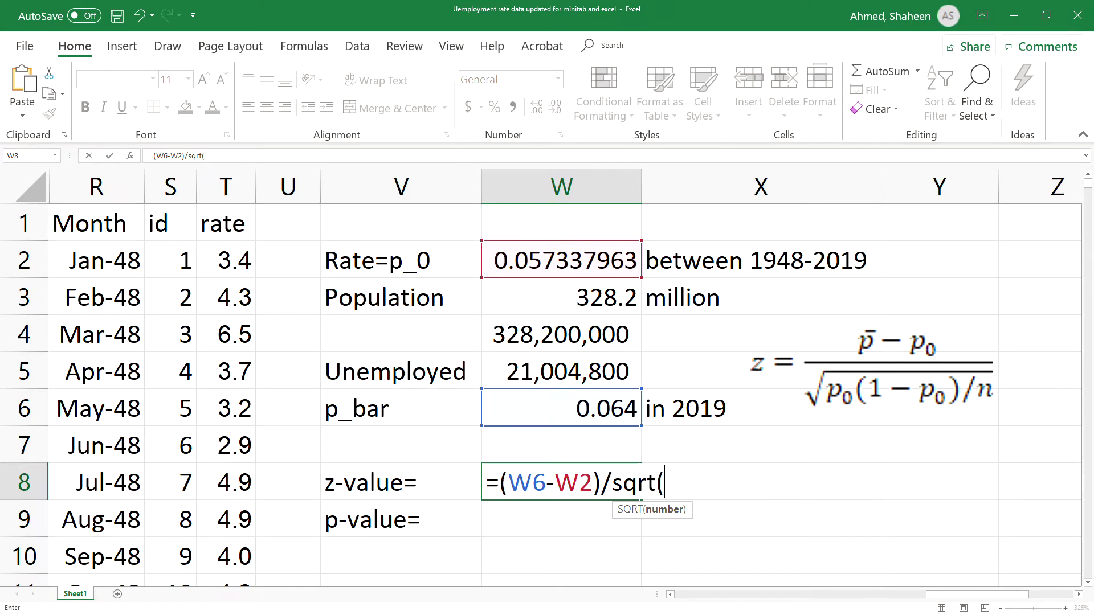
# Complete the square root with p_0(1-p_0)/n so that W8 contains =(W6-W2)/sqrt((W2*(1-W2)/W4)).
pyautogui.write('(')
pyautogui.click(561, 255)
pyautogui.write('*')
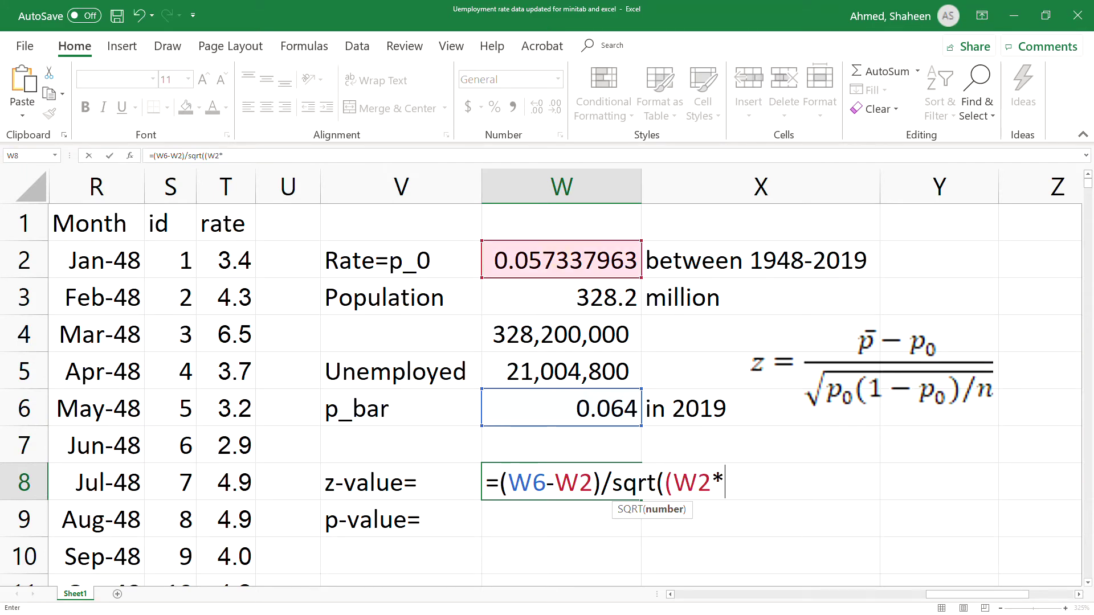
pyautogui.write('(1-')
pyautogui.click(561, 260)
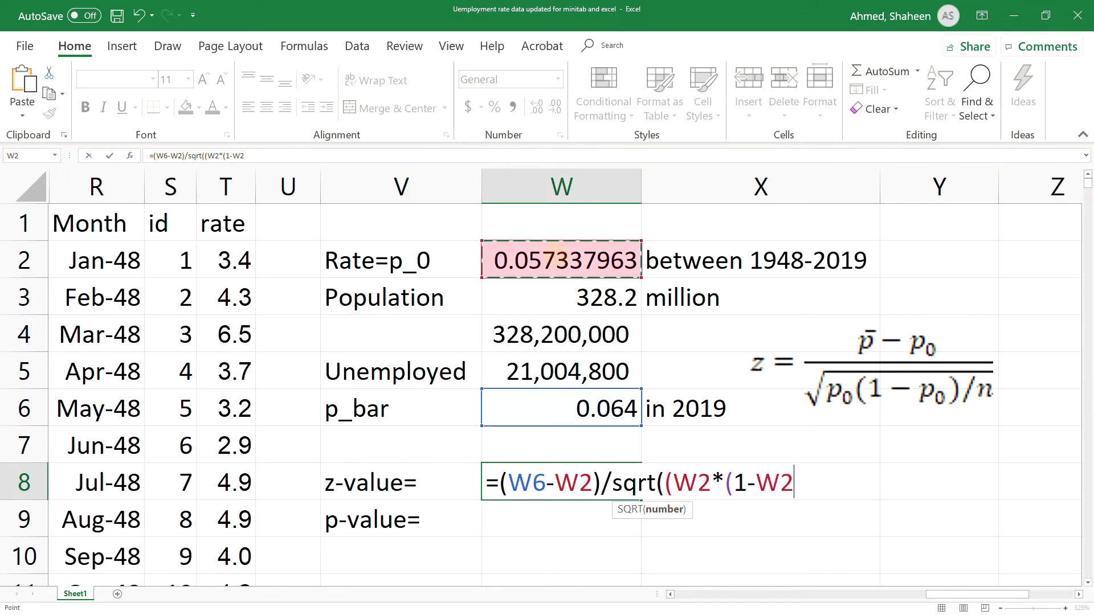
pyautogui.write(')/')
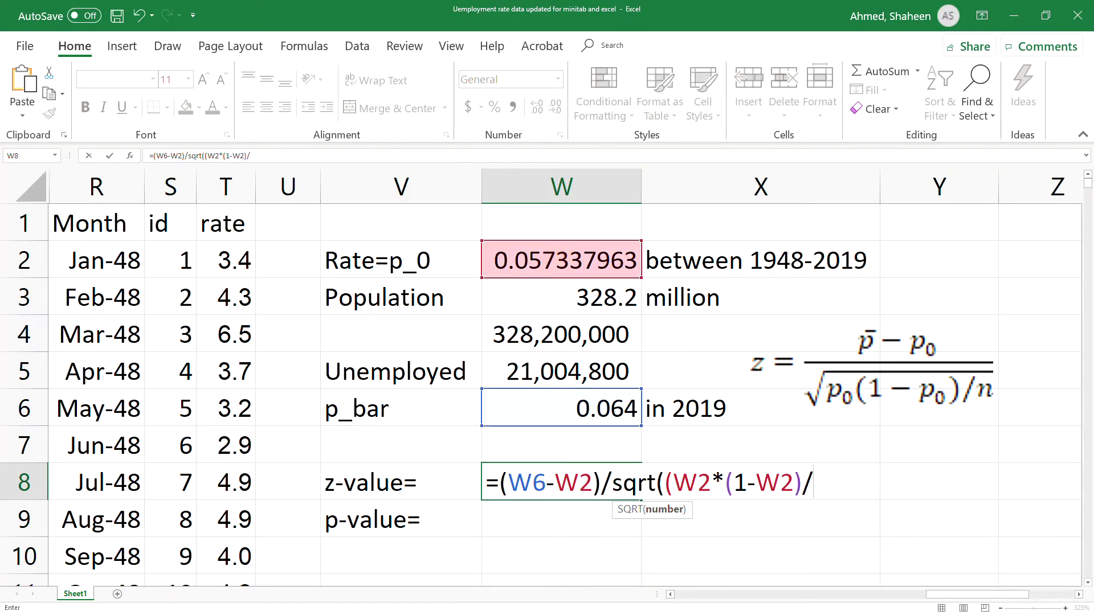
pyautogui.click(564, 341)
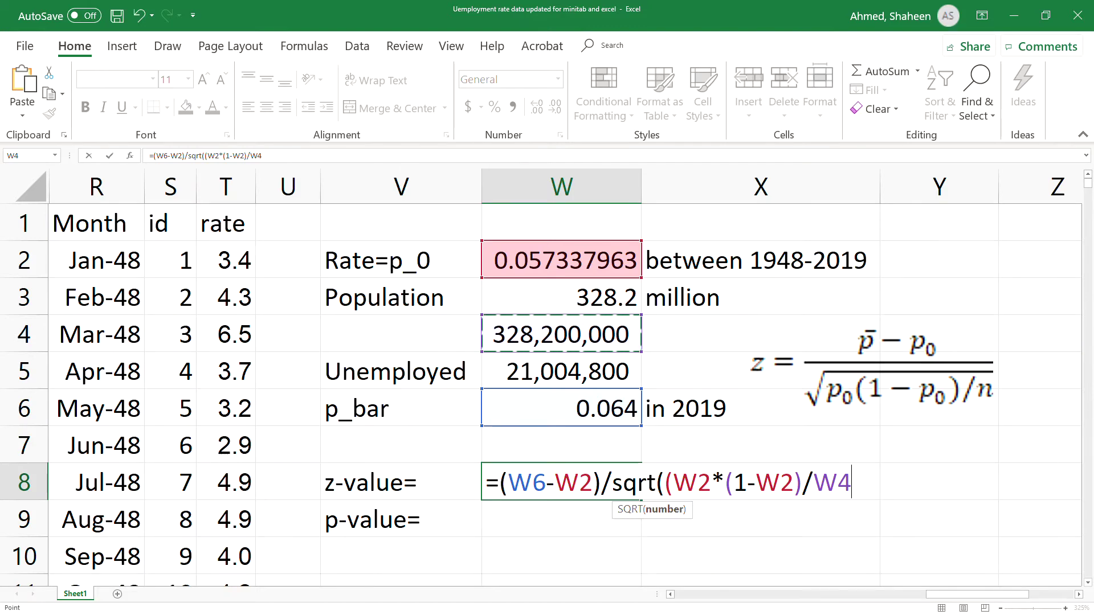
pyautogui.write(')')
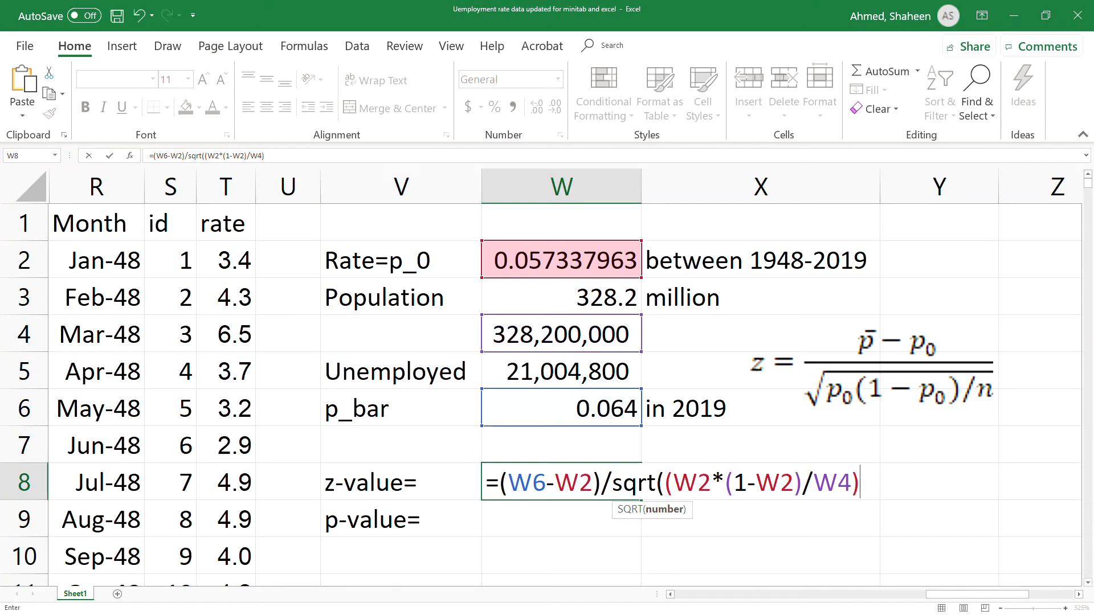
pyautogui.write(')')
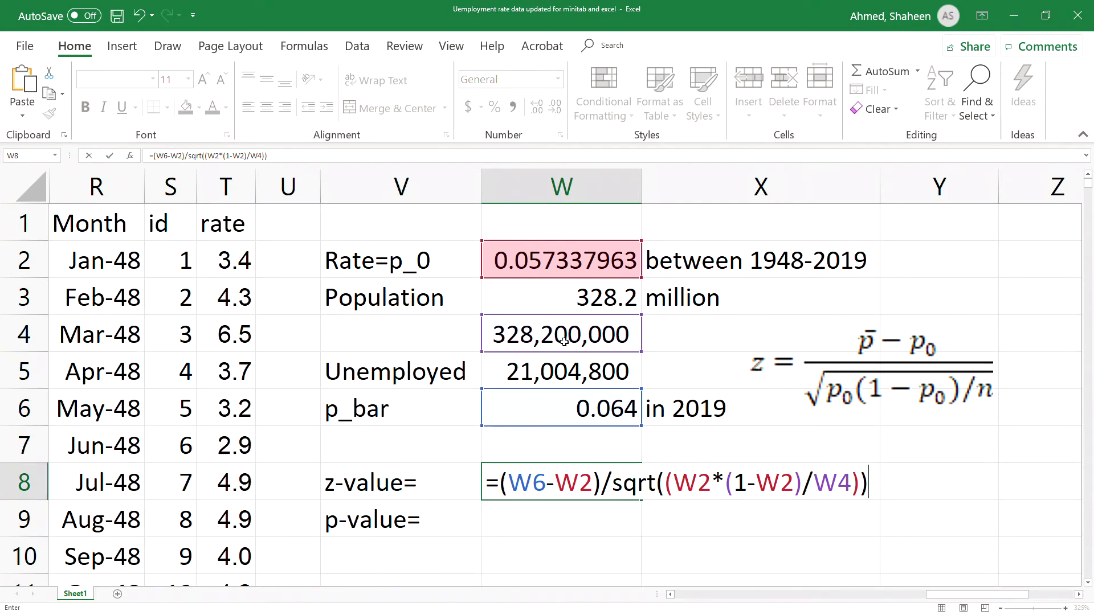
pyautogui.press('Return')
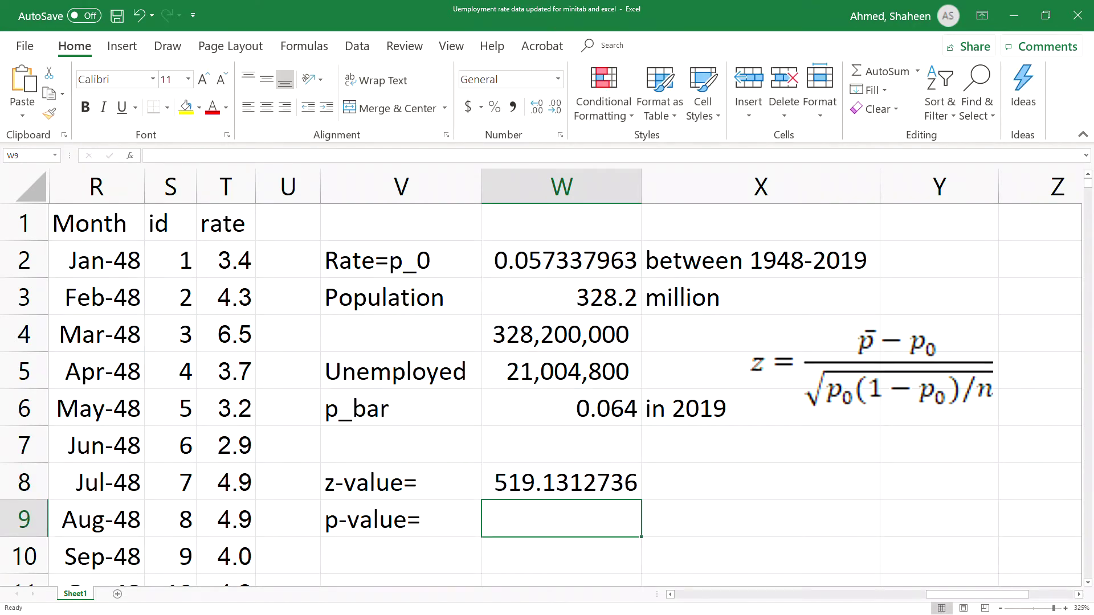
# Calculate the one-tailed p-value in W9 from the z-value with =1-NORMSDIST(W8).
pyautogui.write('=')
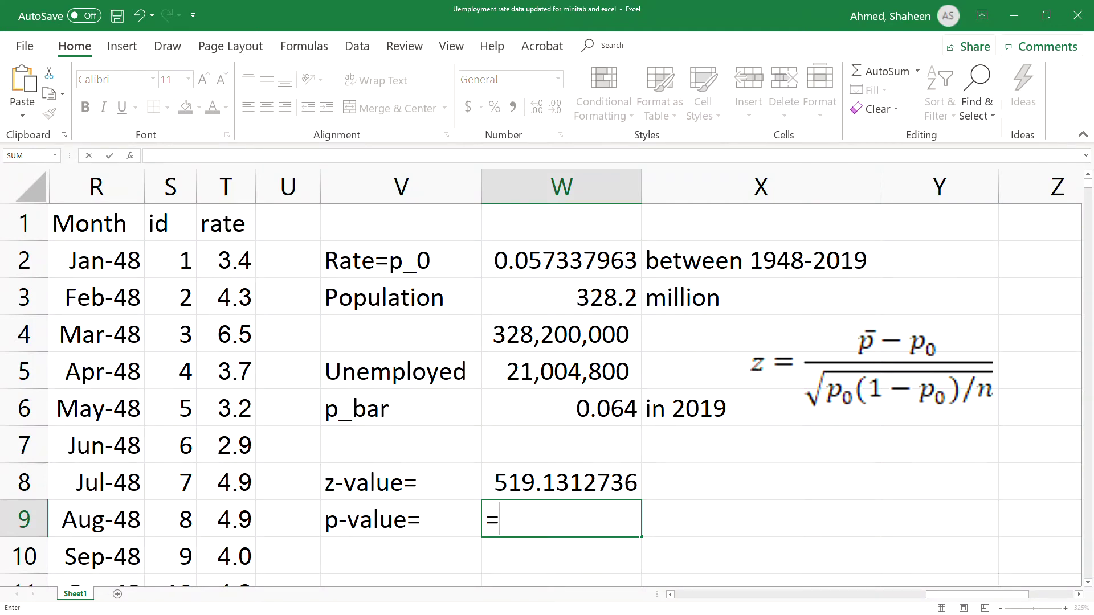
pyautogui.write('1-NO')
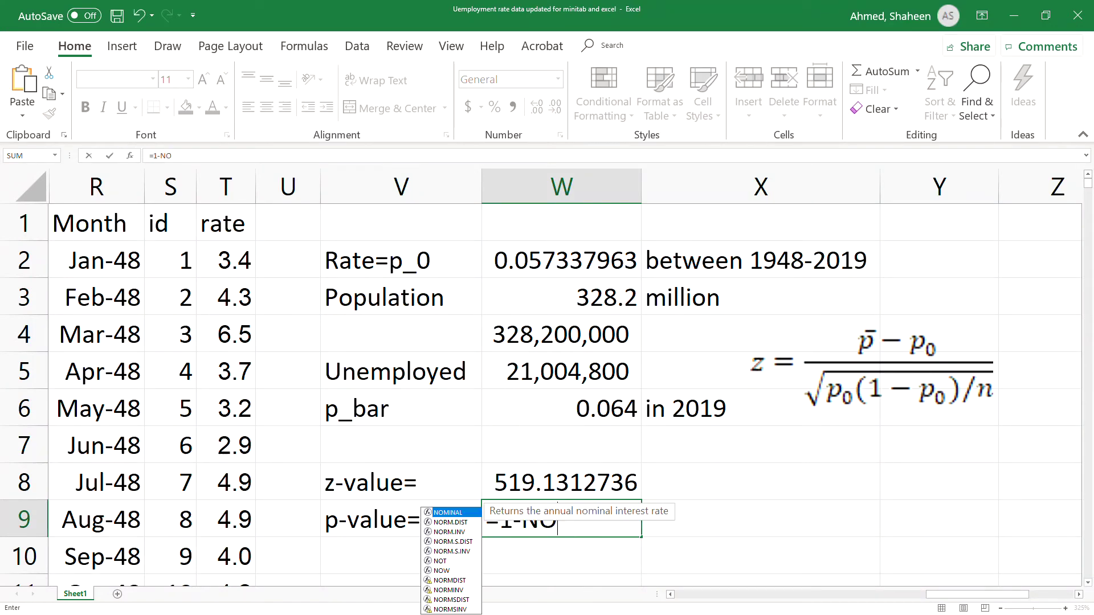
pyautogui.write('RMSDI')
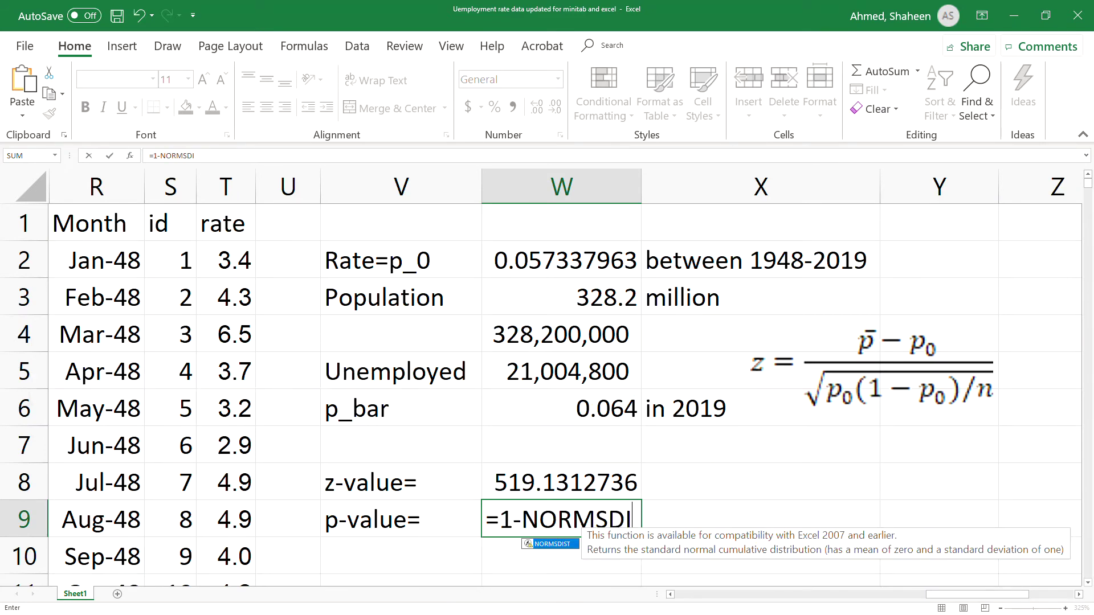
pyautogui.write('ST(')
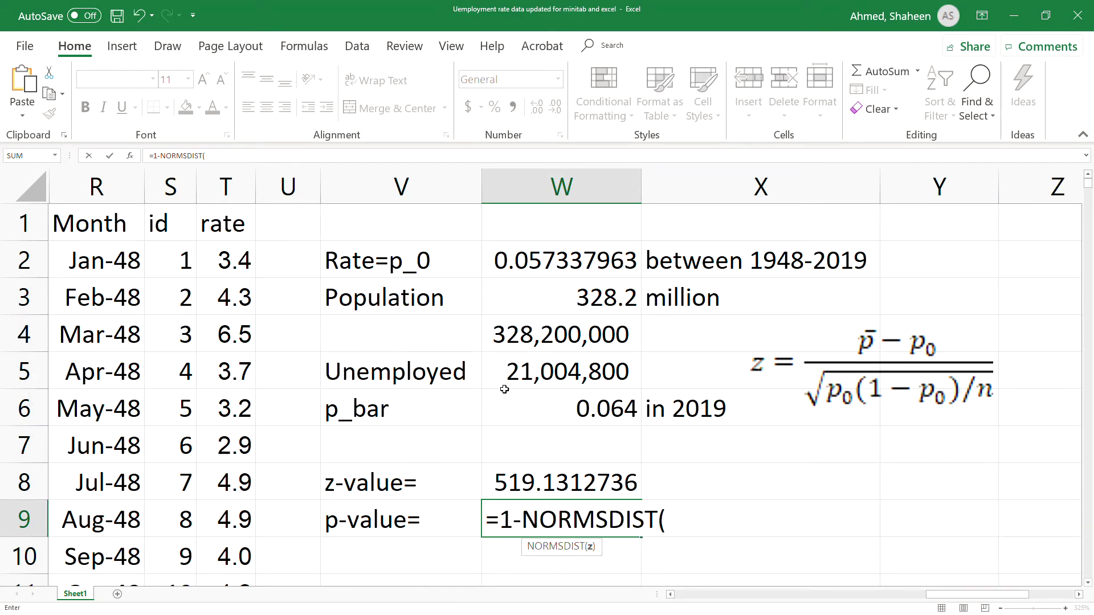
pyautogui.click(559, 483)
pyautogui.write(')')
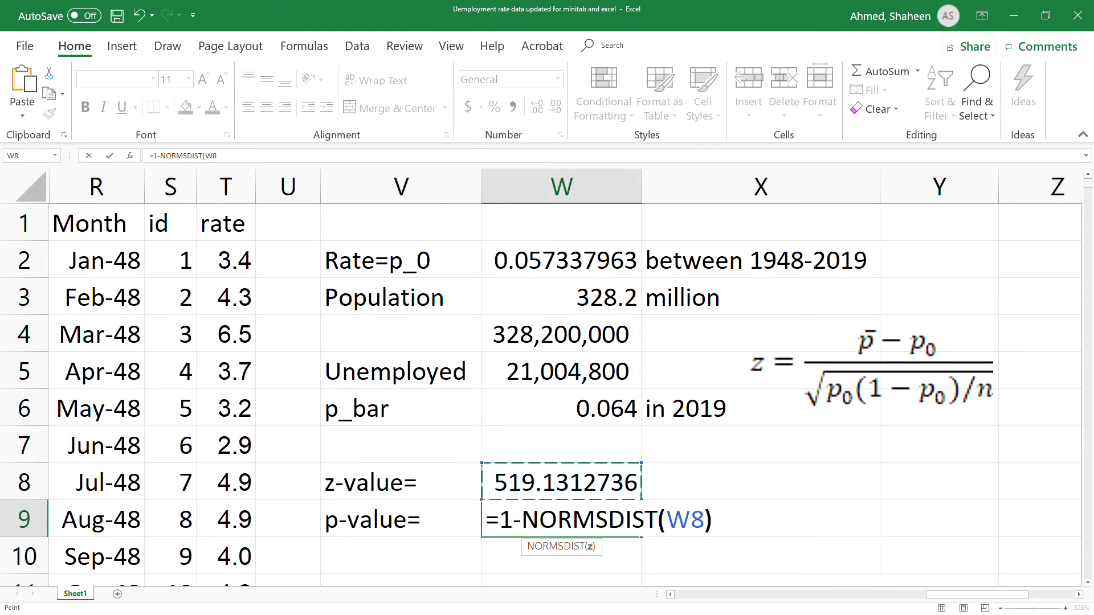
pyautogui.press('Return')
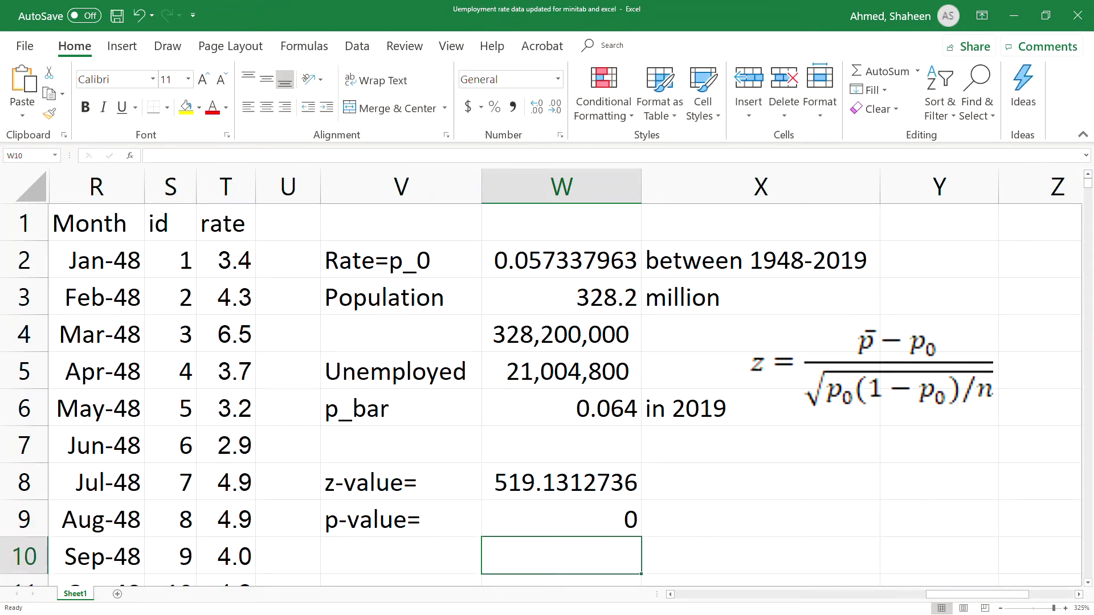
pyautogui.click(534, 487)
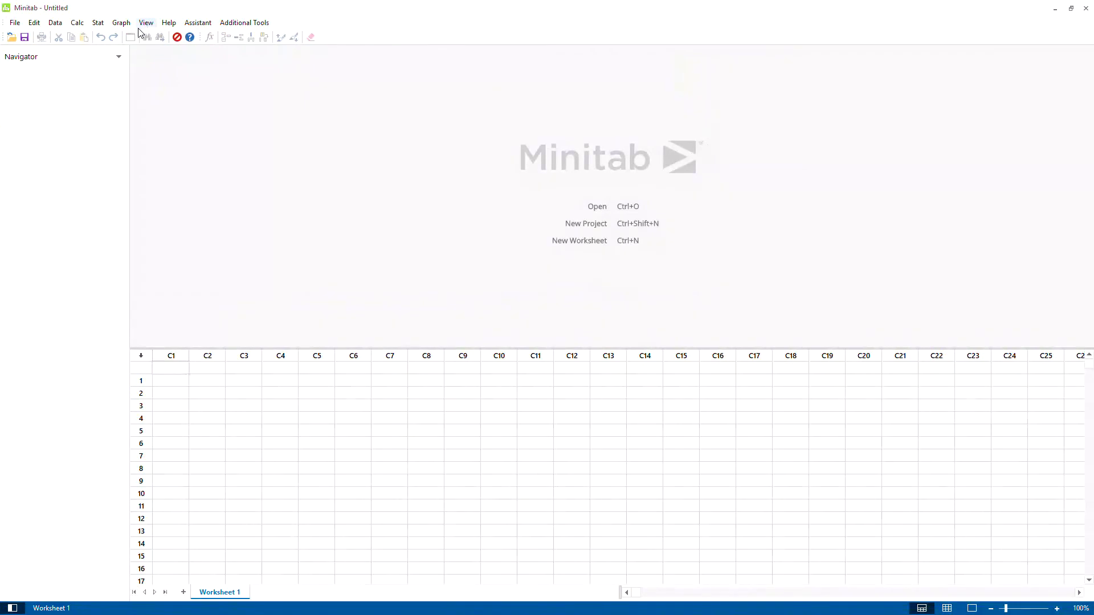
# Switch to Minitab and start a 1 Proportion test using summarized data.
pyautogui.click(99, 27)
pyautogui.moveTo(114, 35)
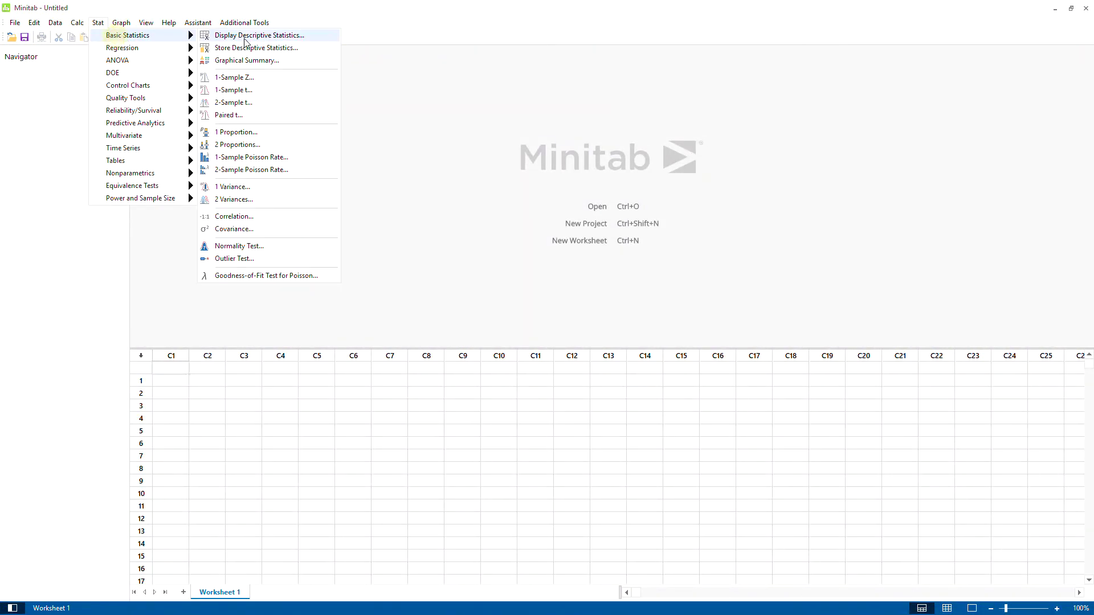
pyautogui.click(251, 131)
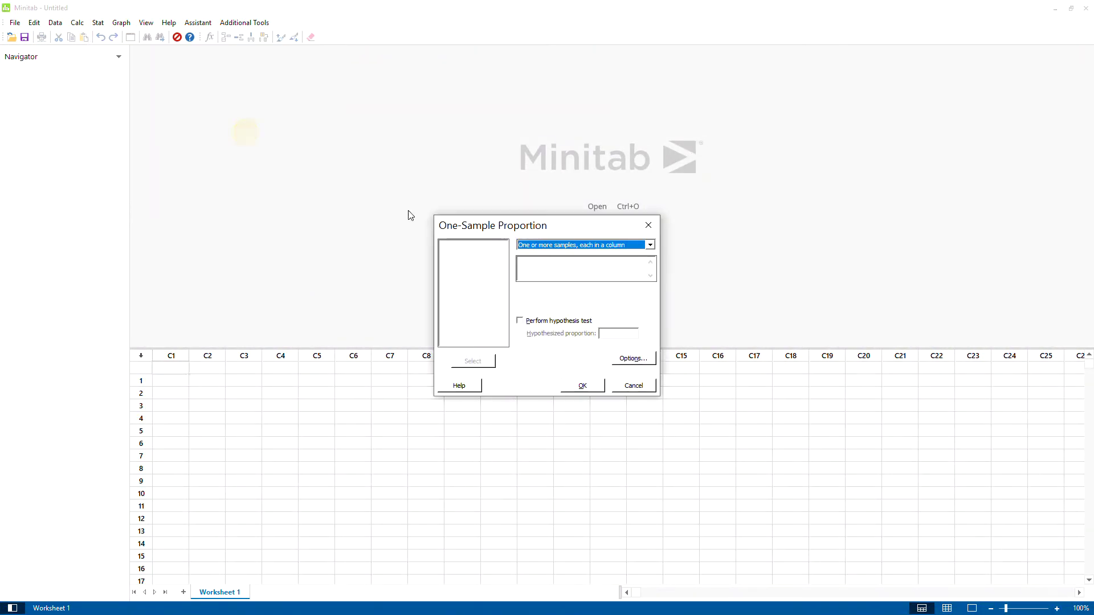
pyautogui.click(584, 245)
pyautogui.click(564, 261)
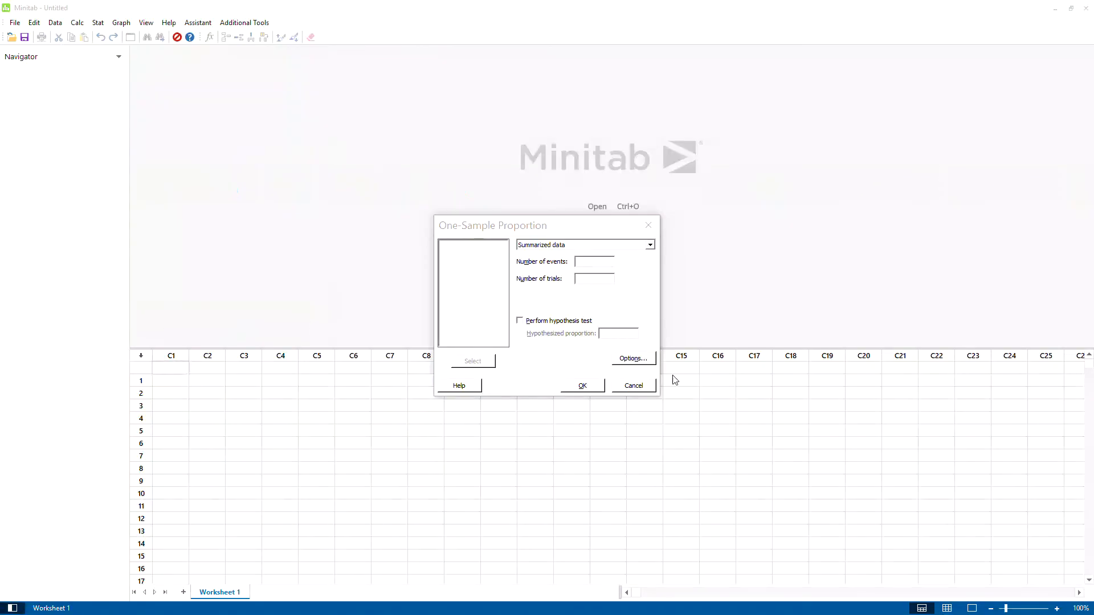
# Enter 21,004,800 as the number of events in the One-Sample Proportion test.
pyautogui.click(588, 262)
pyautogui.click(656, 295)
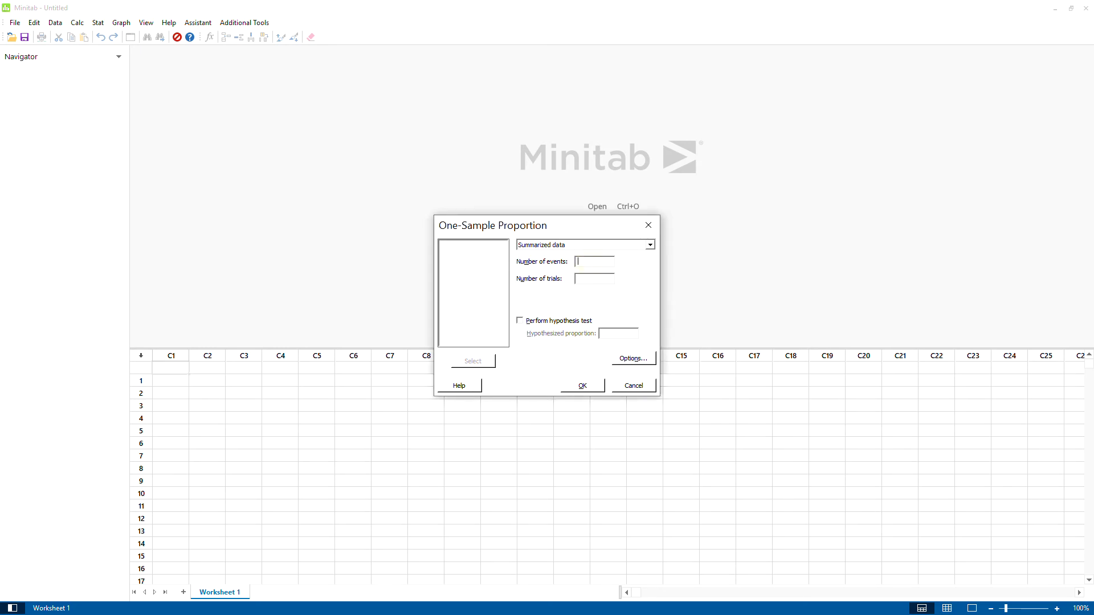
pyautogui.write('21,004,800')
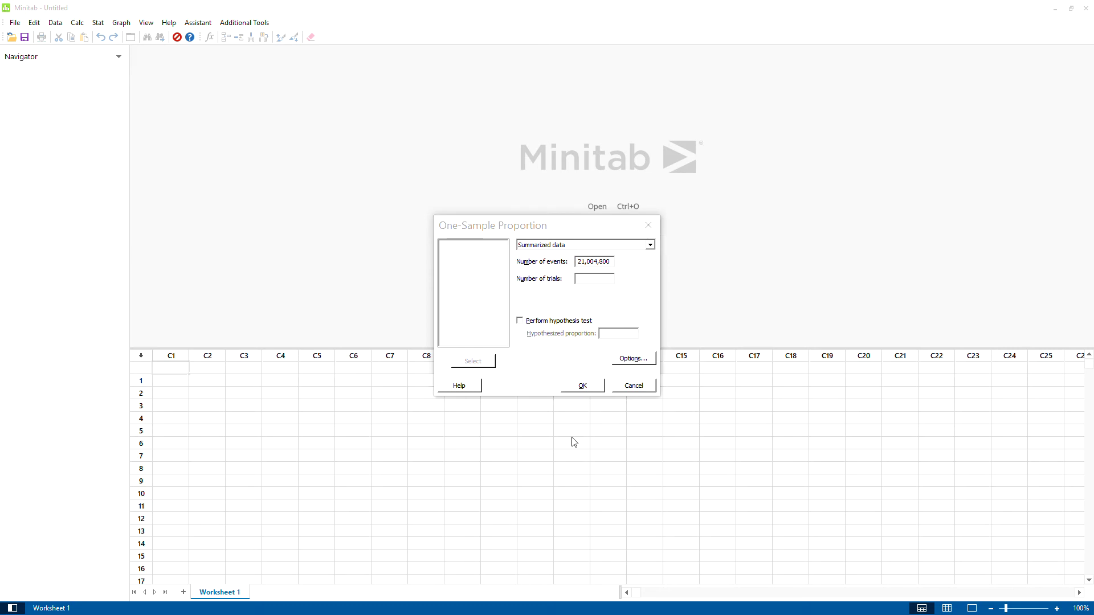
pyautogui.click(586, 278)
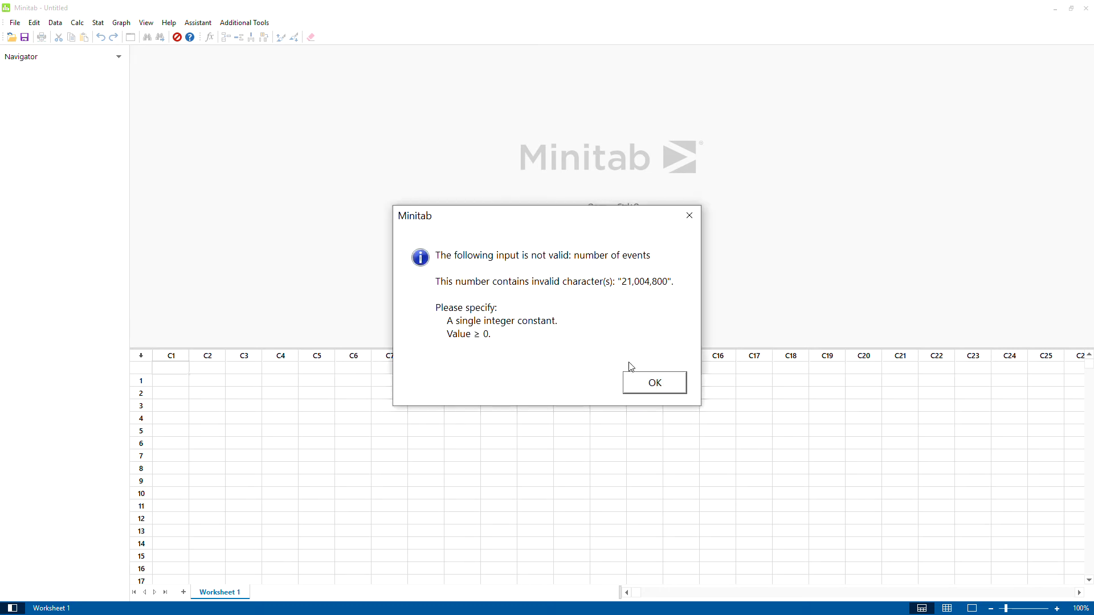
pyautogui.click(655, 383)
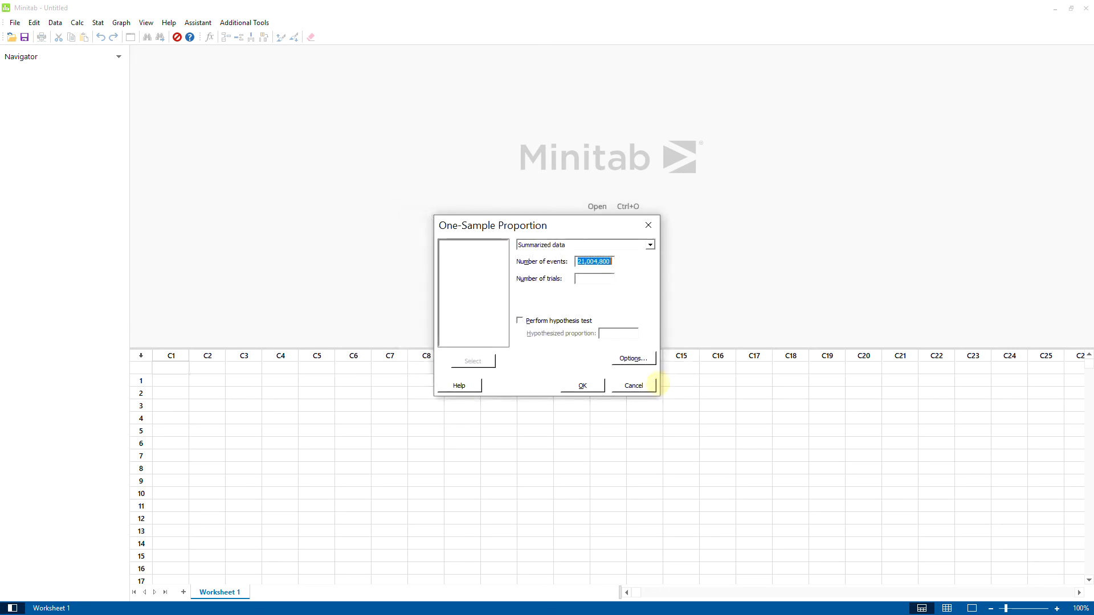
# Remove the commas so the number of events is 21004800, and set the number of trials to 328200000.
pyautogui.click(600, 262)
pyautogui.press('BackSpace')
pyautogui.press('Tab')
pyautogui.write('28,200,000')
pyautogui.press('Home')
pyautogui.write('3')
pyautogui.press('BackSpace')
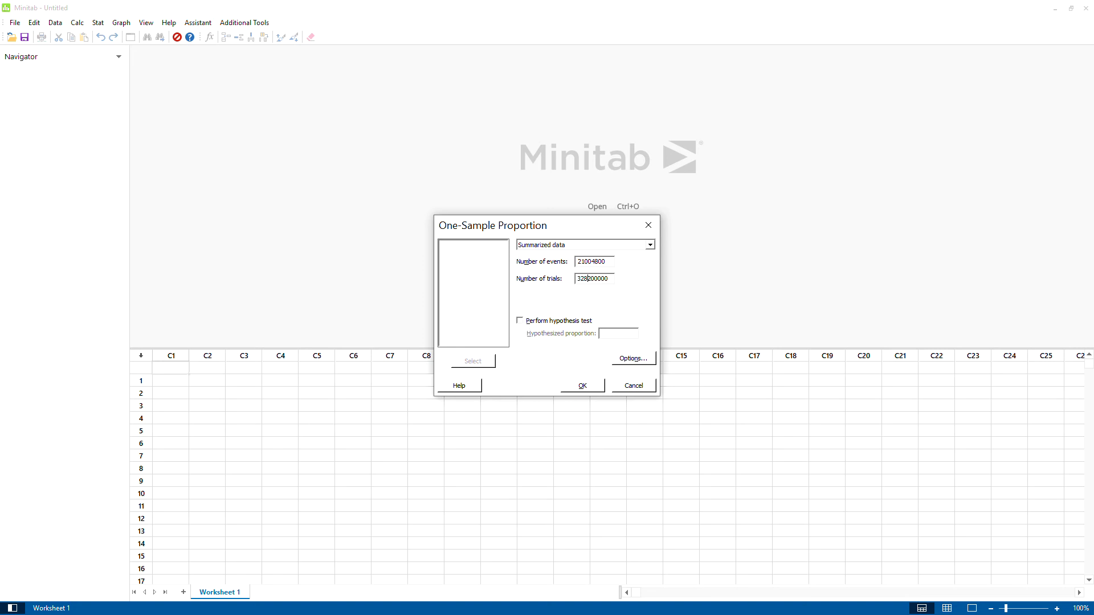
# Enable the hypothesis test with a hypothesized proportion of 0.057337963 and run the One-Sample Proportion test.
pyautogui.click(519, 320)
pyautogui.click(613, 333)
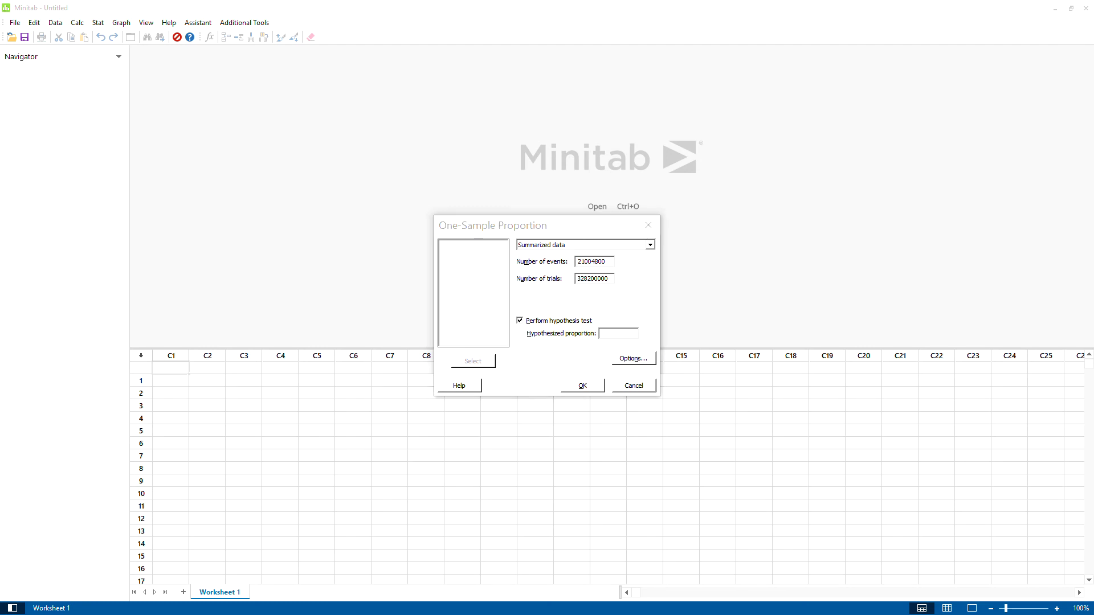
pyautogui.click(611, 344)
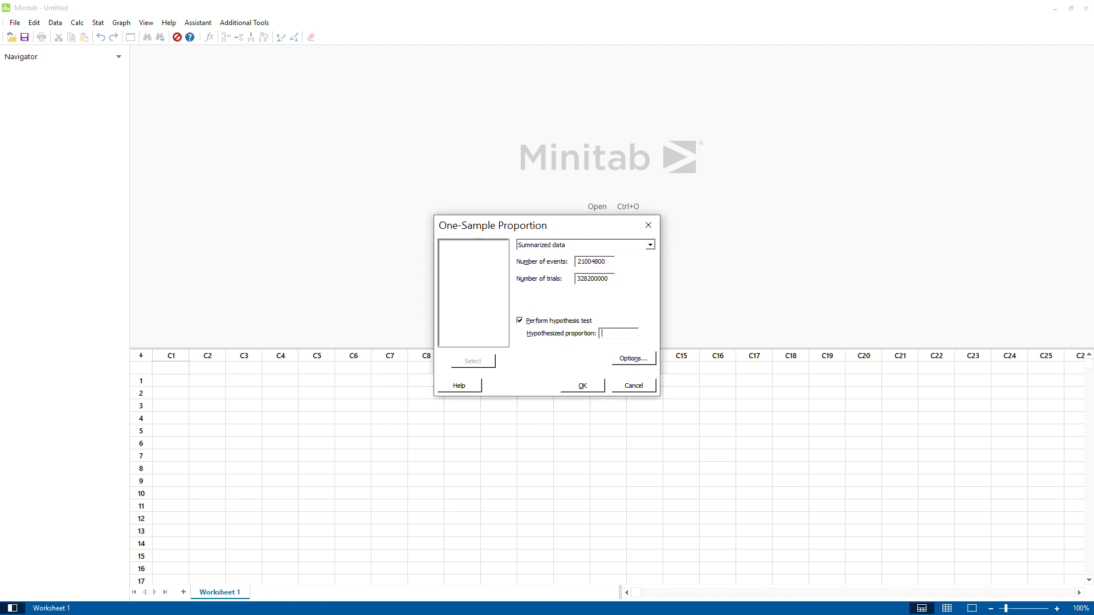
pyautogui.write('0.057337963')
pyautogui.press('Home')
pyautogui.click(582, 386)
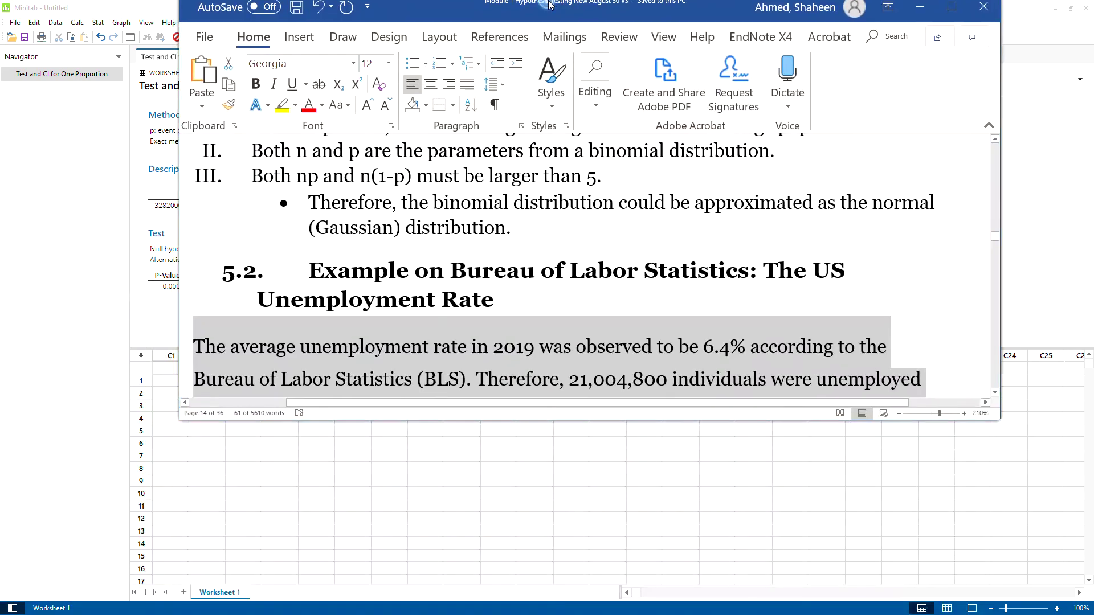
# Switch to the Word document and review the null and alternative hypotheses under Step 1: Hypothesis.
pyautogui.scroll(-5, 675, 237)
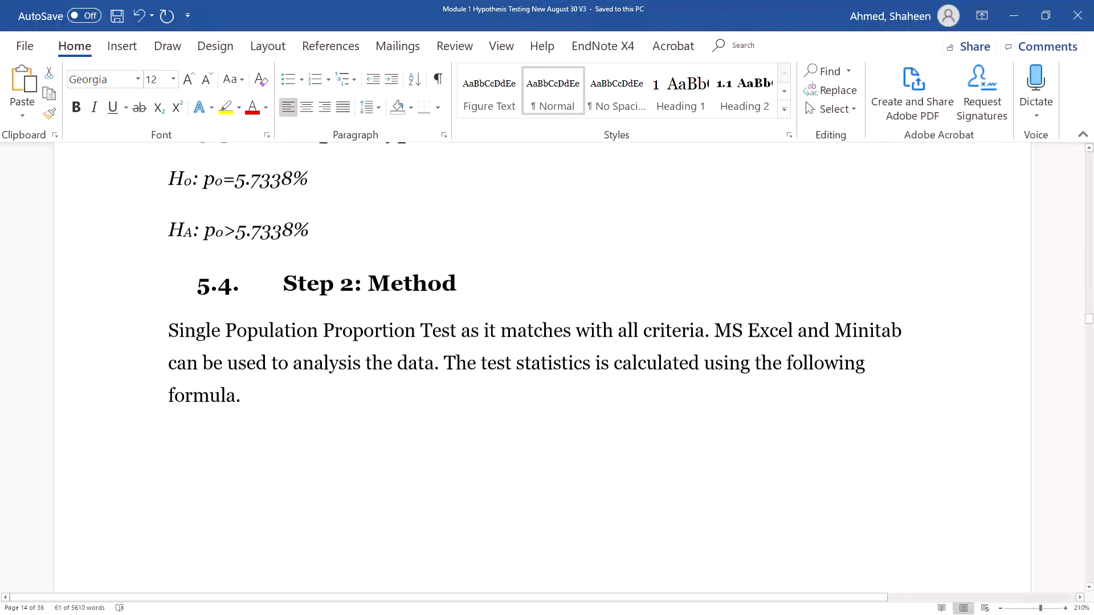
pyautogui.moveTo(227, 236); pyautogui.dragTo(292, 249)
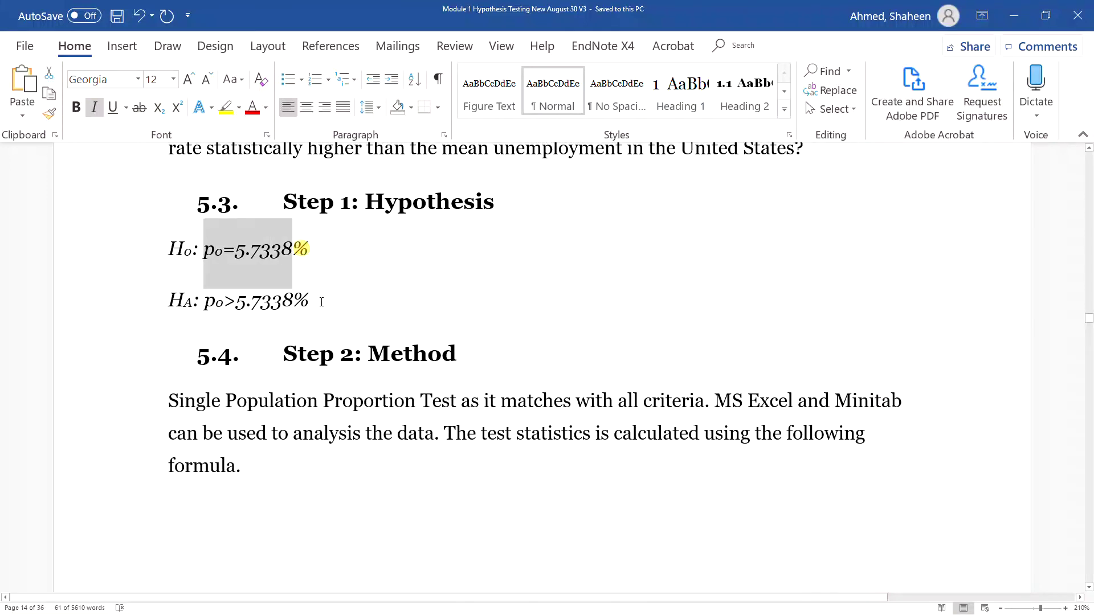
pyautogui.click(264, 300)
pyautogui.moveTo(205, 301); pyautogui.dragTo(318, 308)
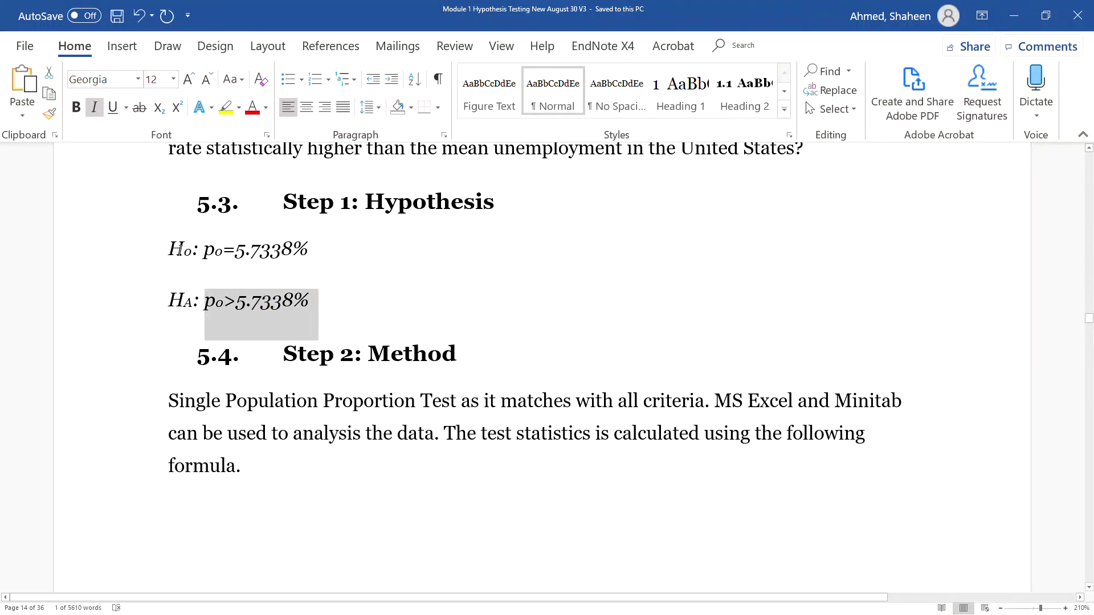
pyautogui.moveTo(179, 249); pyautogui.dragTo(292, 249)
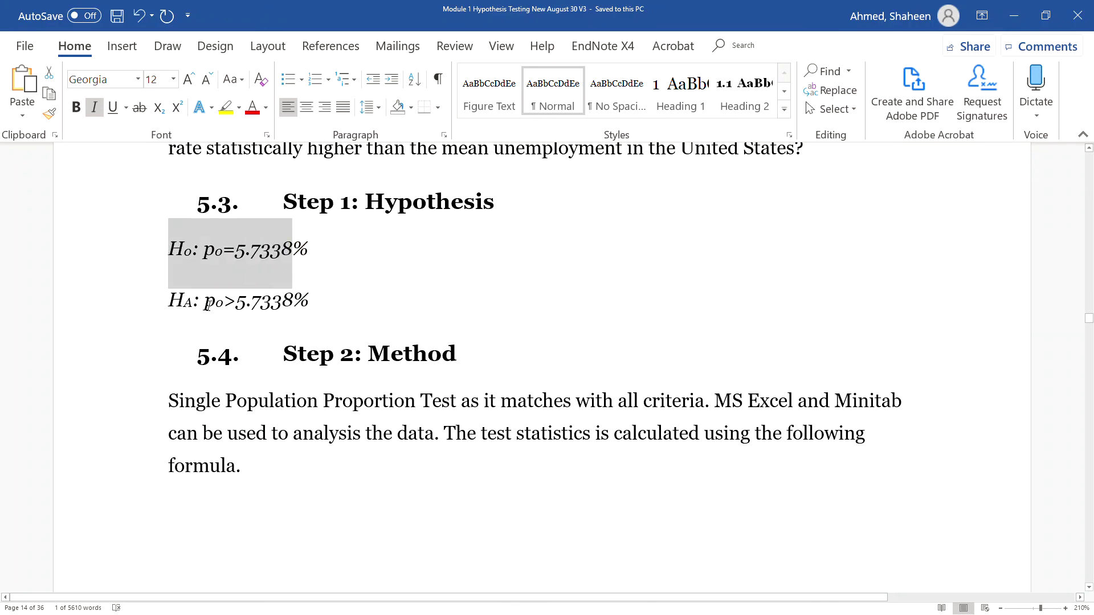